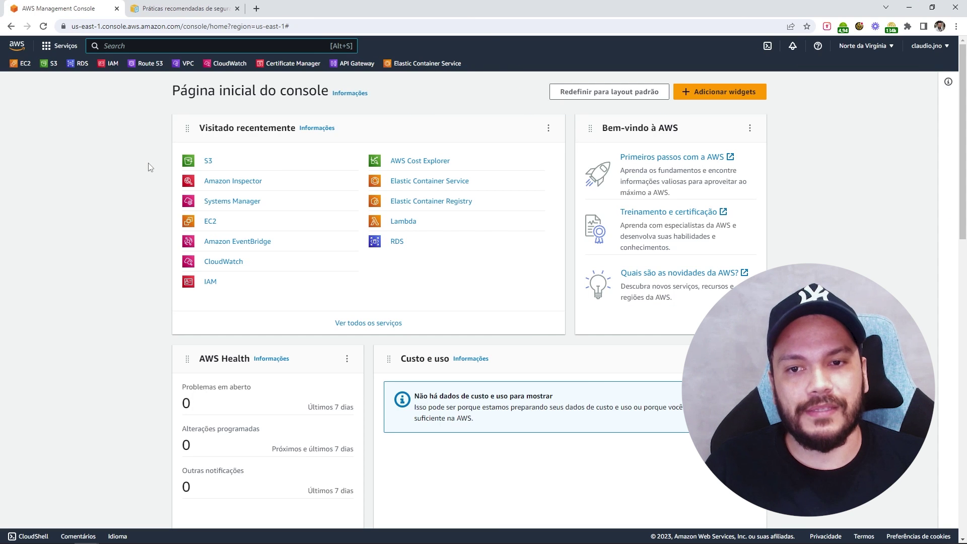
Open the EC2 list of running instances and check the details and instance type of the inspector instance.
key(ctrl+plus)
key(ctrl+plus)
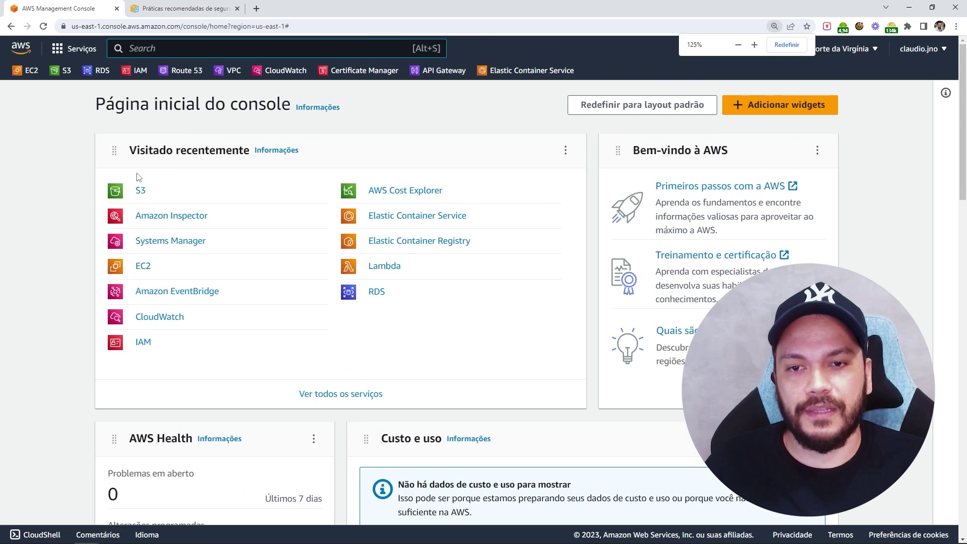
click(143, 266)
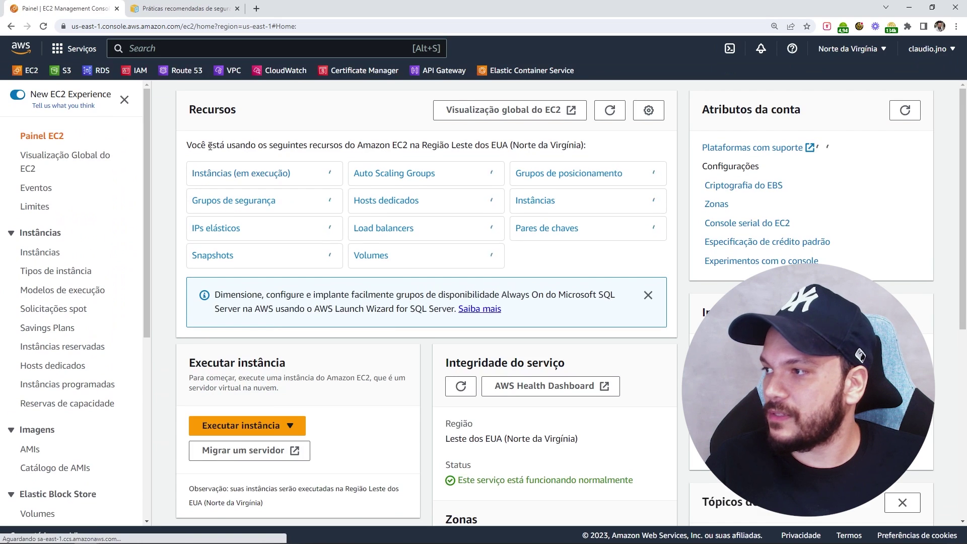
click(239, 174)
click(203, 192)
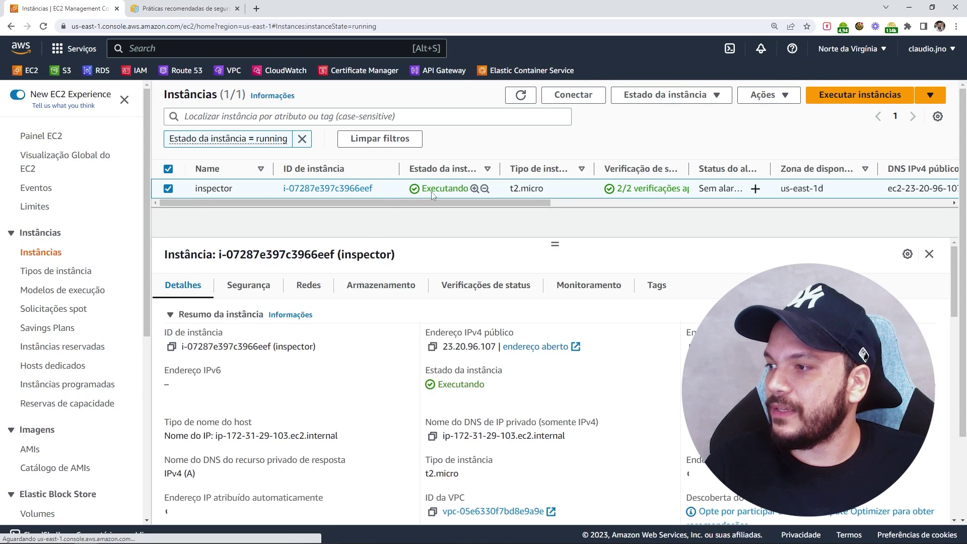
drag(543, 189, 509, 190)
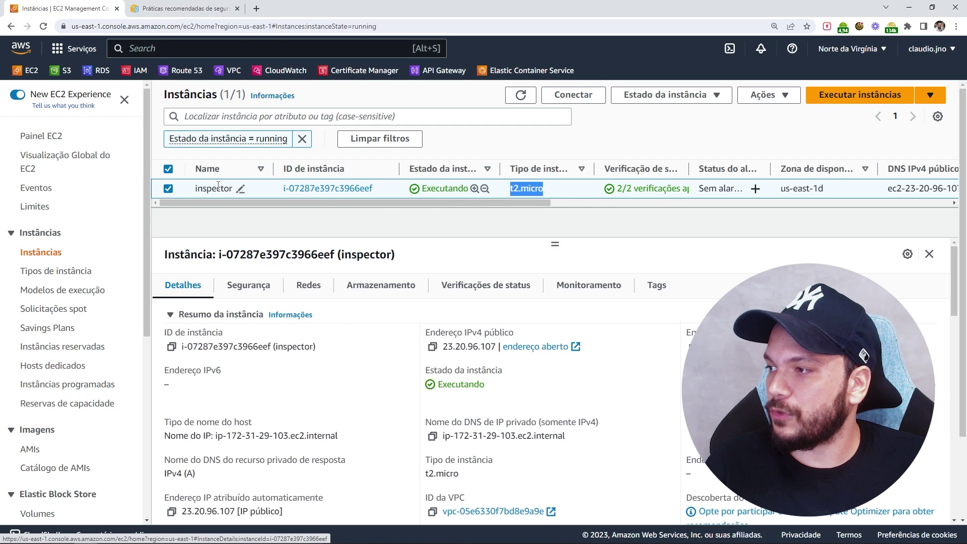
Start launching a new named EC2 instance using the Amazon Linux 2 AMI (HVM) - Kernel 5.10, SSD Volume Type image.
click(867, 97)
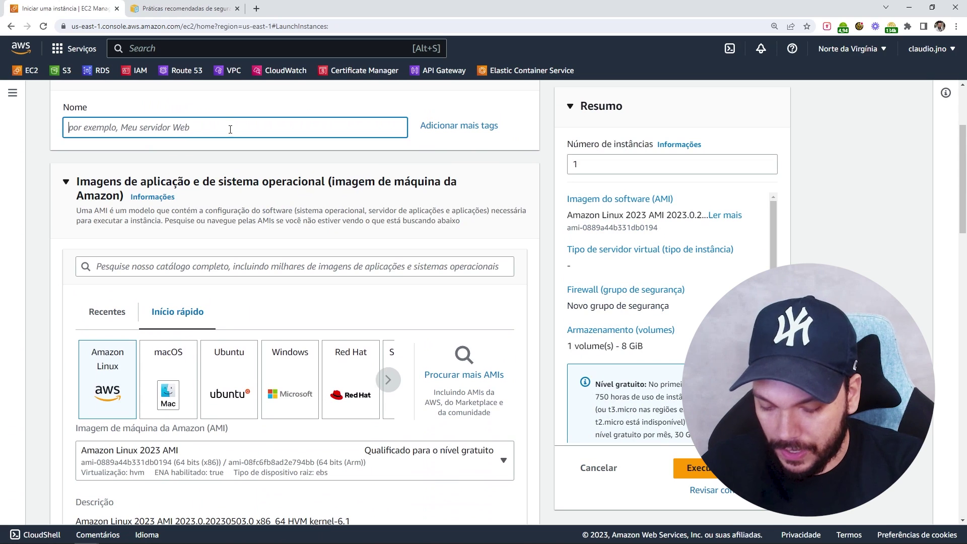
text(Ser)
scroll(230, 130, down, 2)
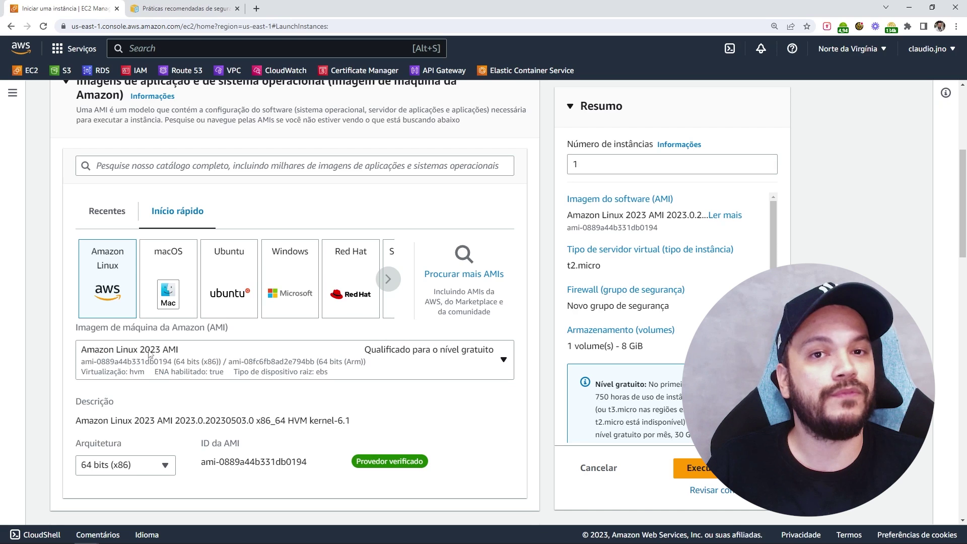
click(197, 355)
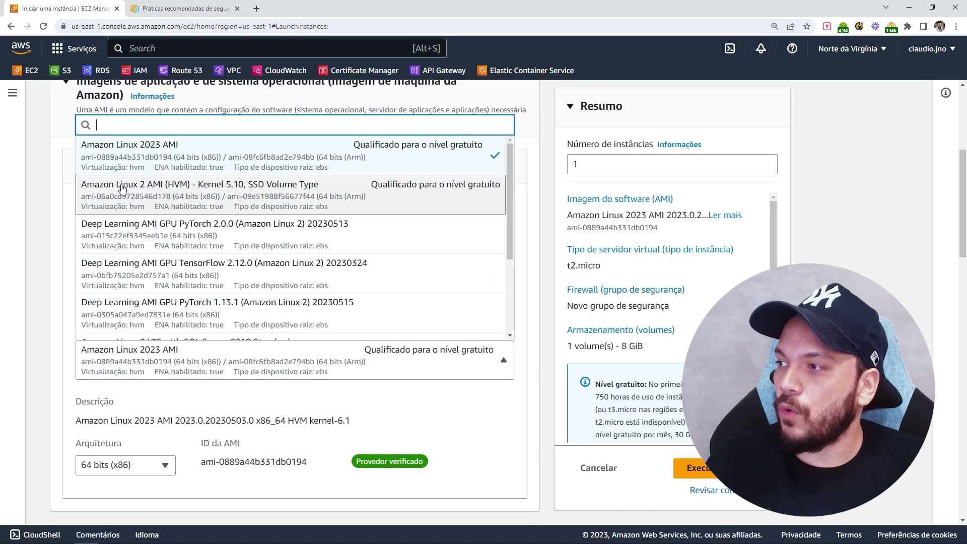
click(176, 190)
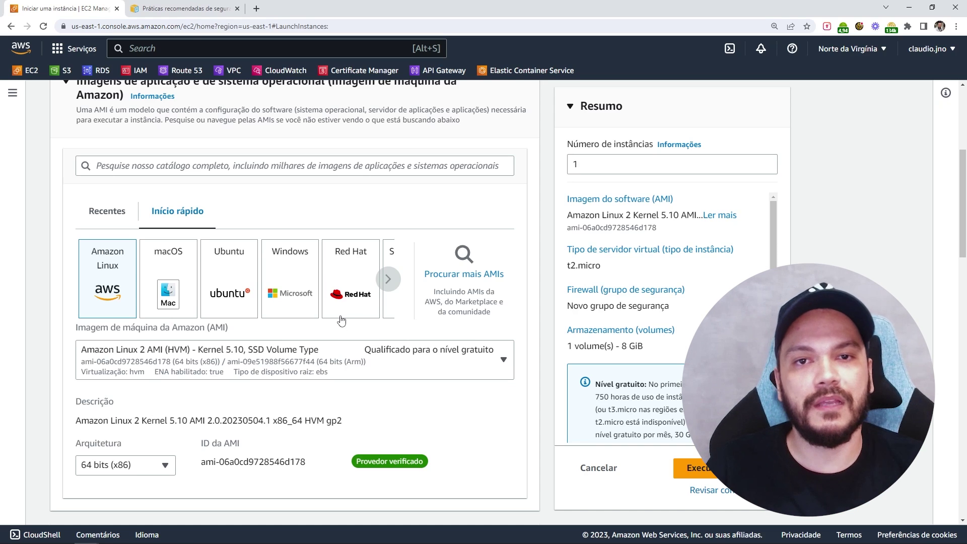
Choose the first key pair option offered for the new instance's login.
scroll(162, 301, down, 1)
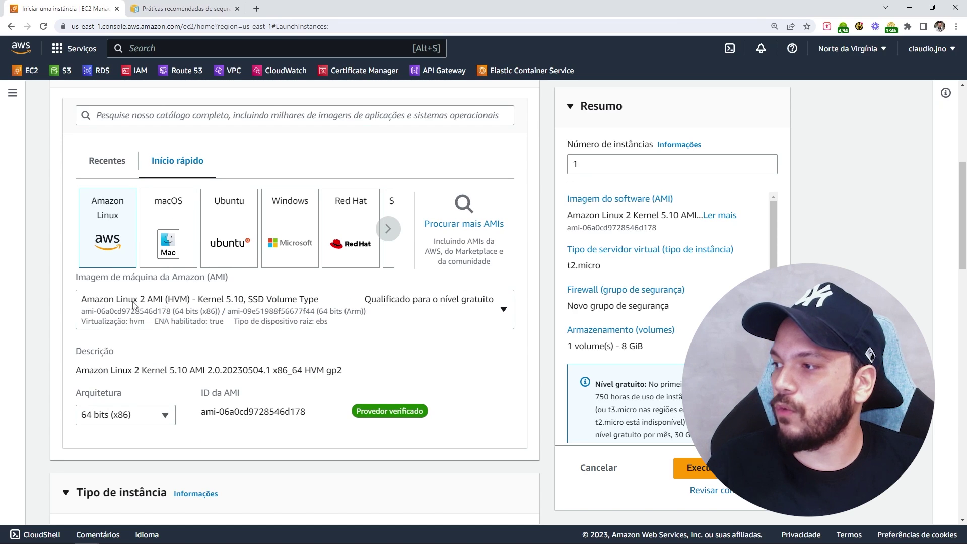
scroll(285, 362, down, 6)
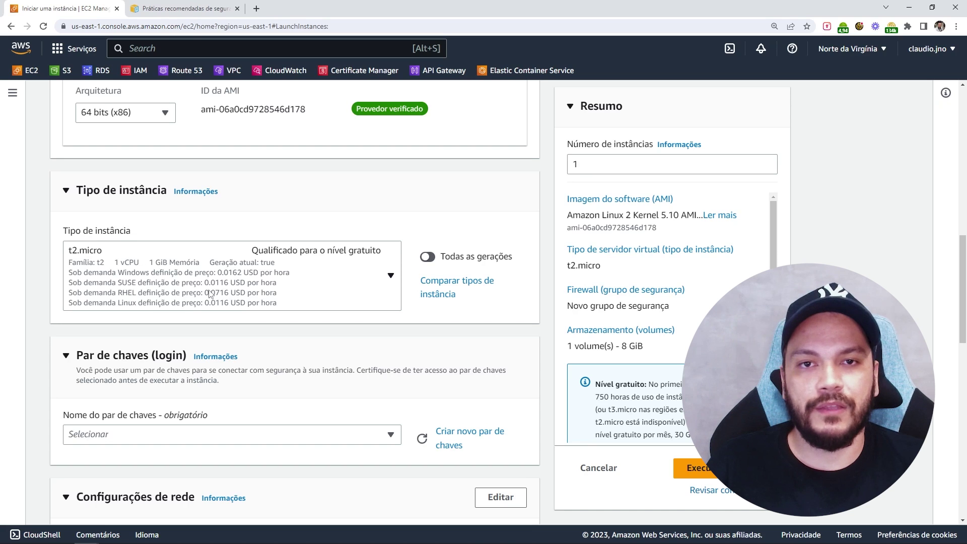
scroll(194, 397, down, 2)
click(182, 334)
click(151, 373)
scroll(287, 321, down, 5)
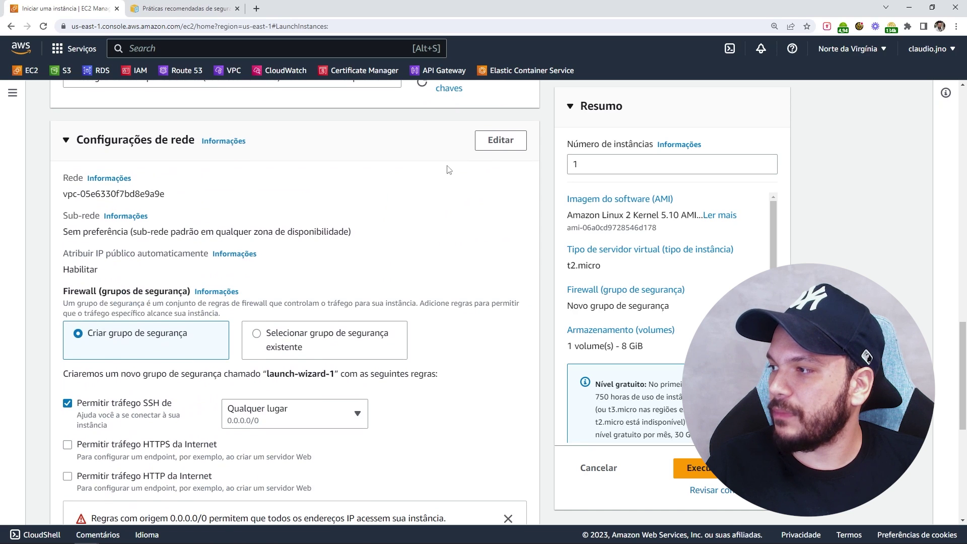
Edit the network settings to use an existing security group and select the default group.
click(501, 140)
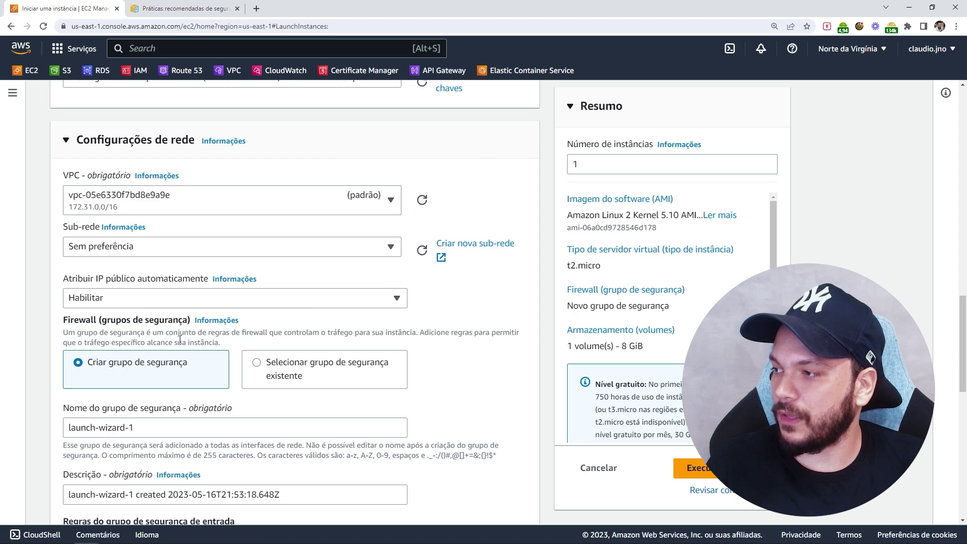
click(257, 366)
scroll(147, 425, down, 1)
click(151, 377)
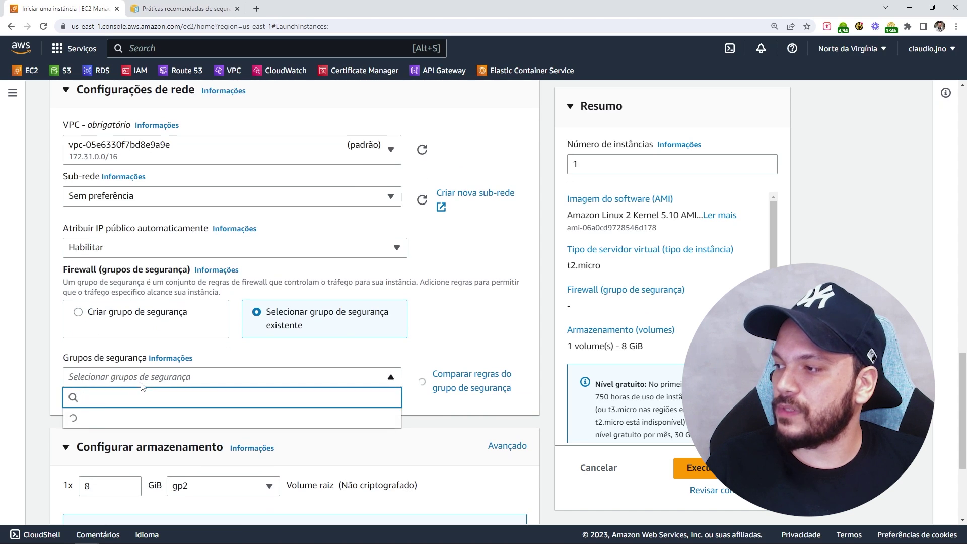
click(220, 417)
Expand the instance's advanced details and examine the IAM instance profiles available for selection.
scroll(220, 401, down, 4)
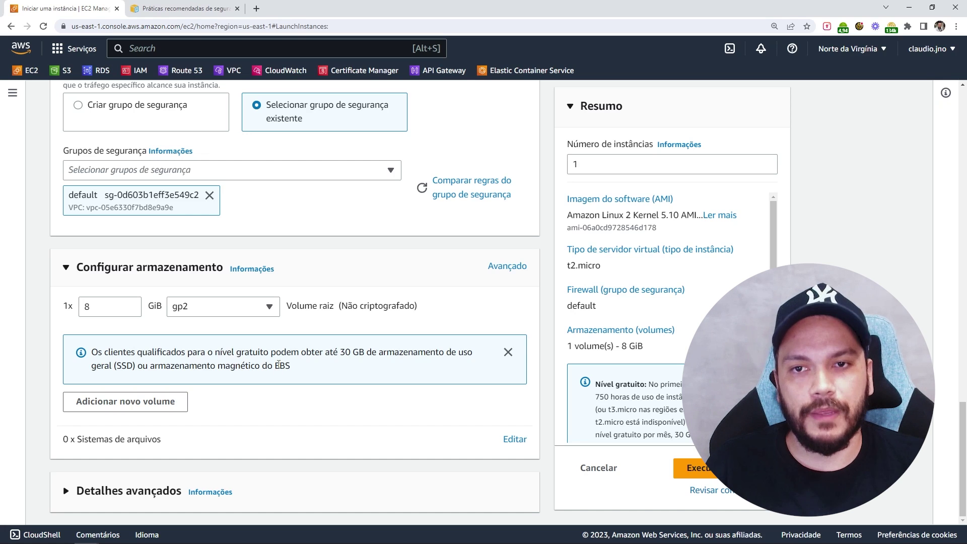
click(66, 492)
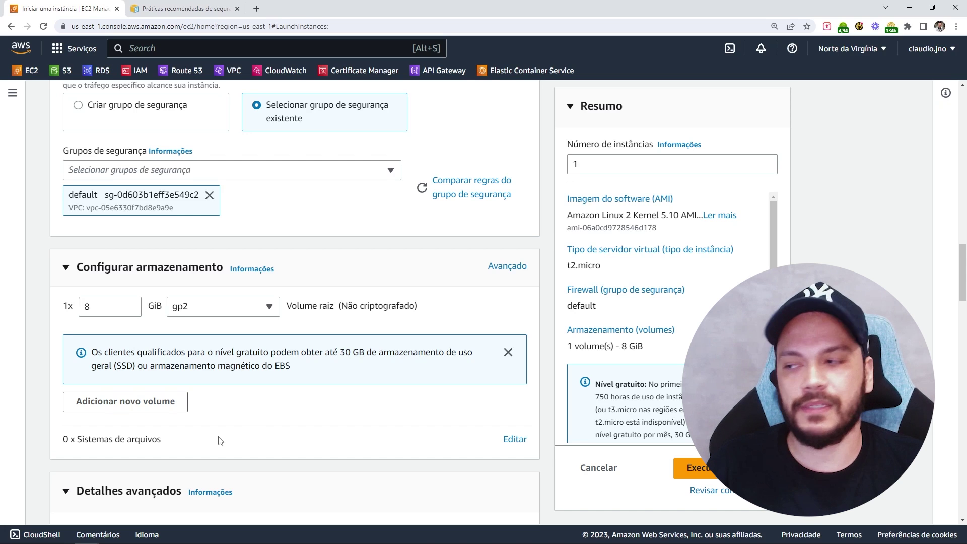
scroll(220, 440, down, 1)
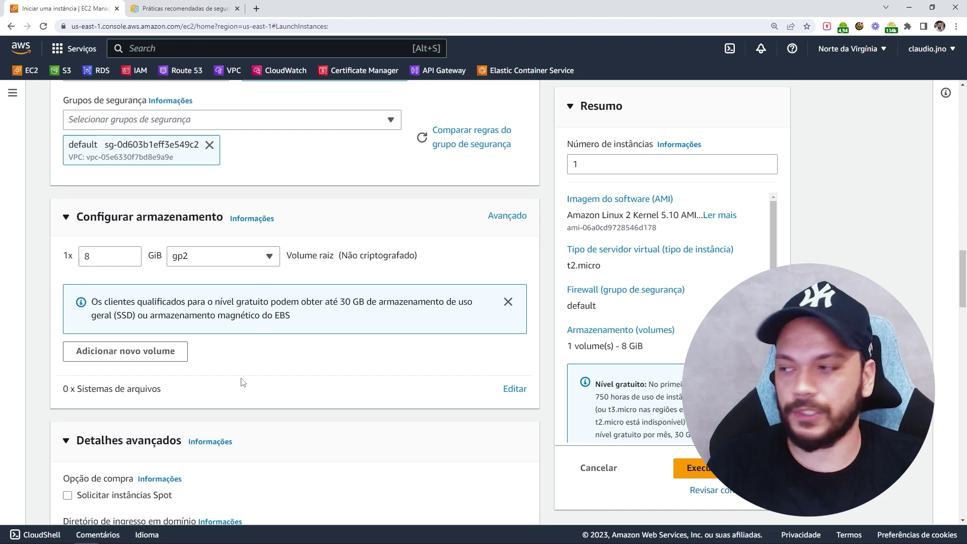
scroll(243, 383, down, 2)
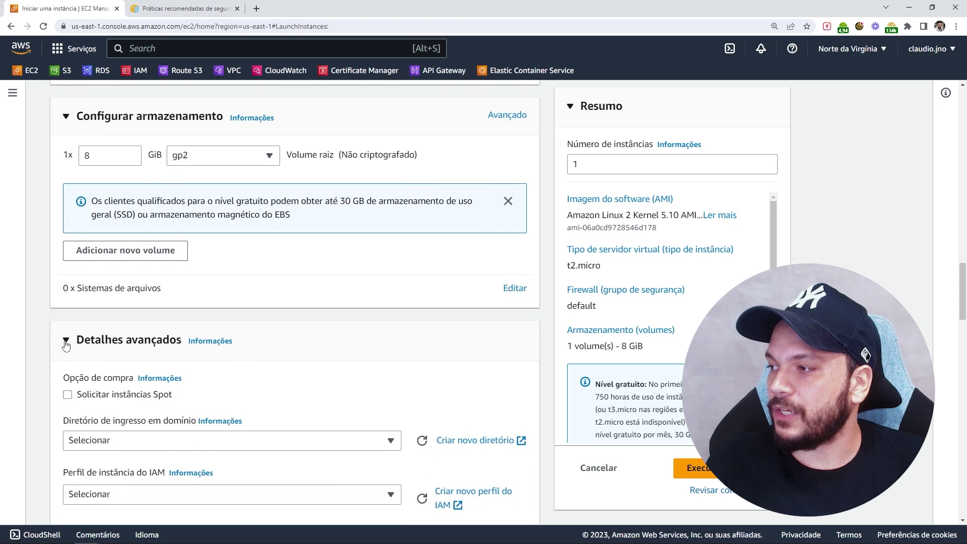
click(65, 342)
click(61, 491)
scroll(101, 416, down, 6)
drag(63, 322, 157, 324)
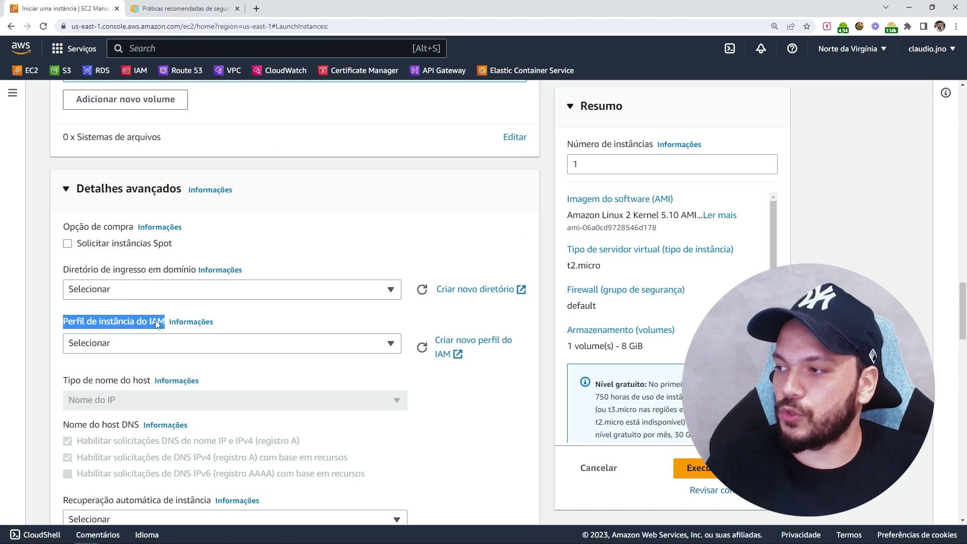
click(111, 345)
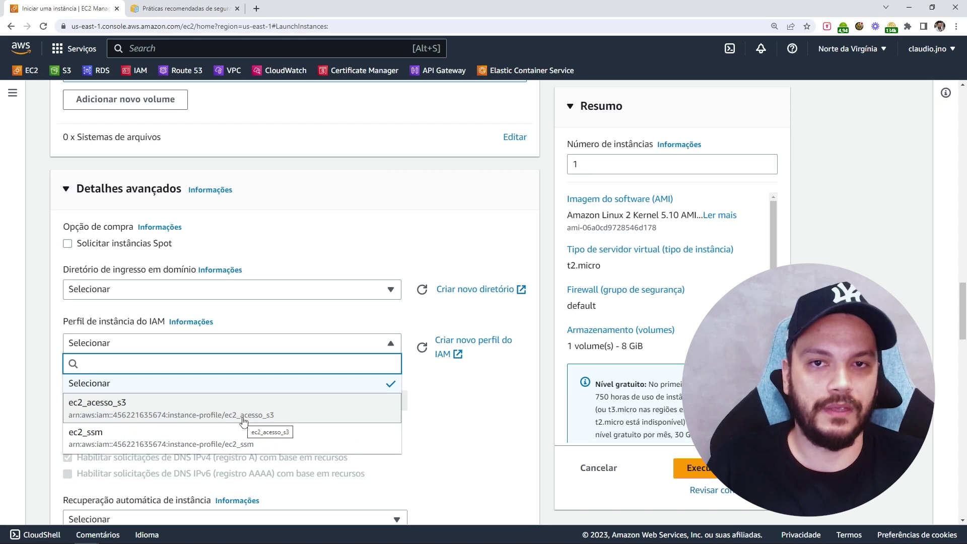
click(360, 385)
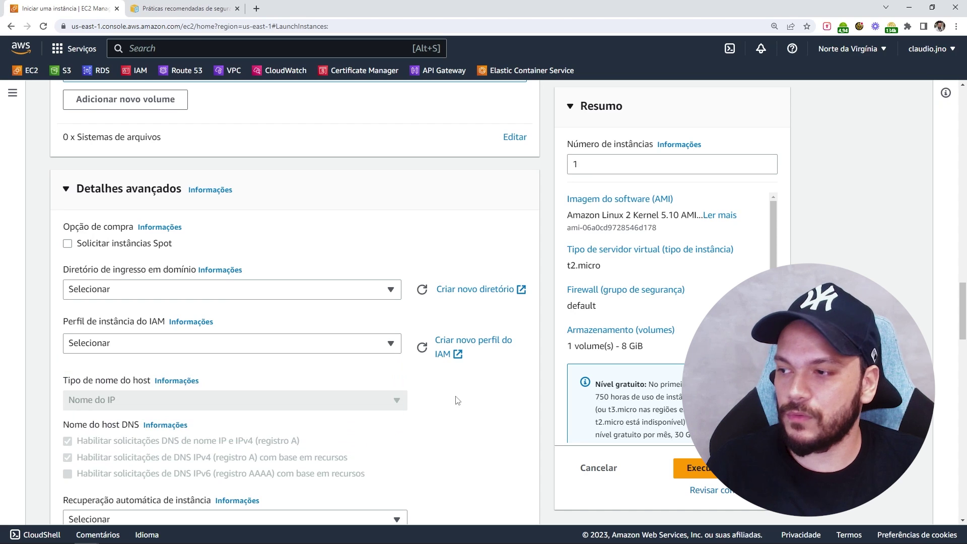
Start creating a new IAM role with AWS service as the trusted entity type and EC2 as the use case.
click(478, 343)
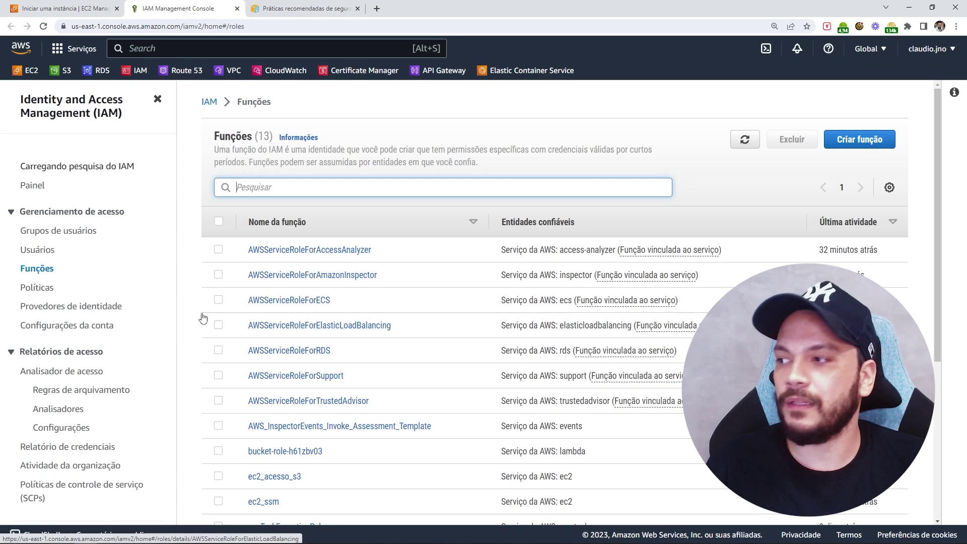
drag(55, 275, 21, 275)
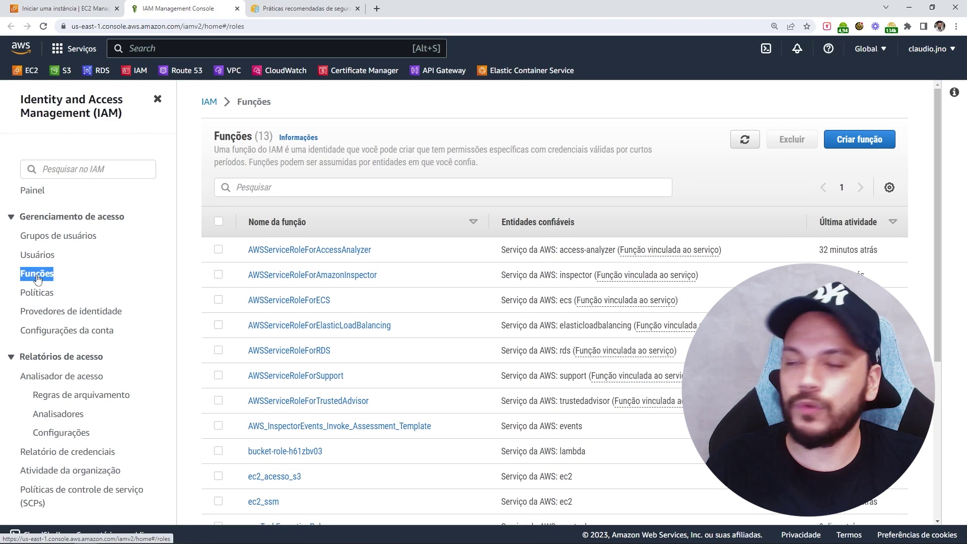
click(850, 142)
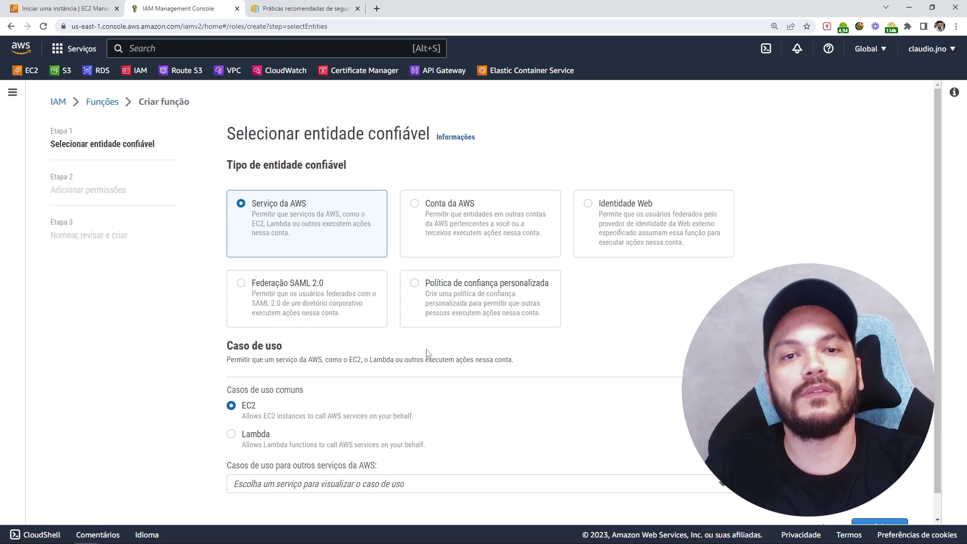
scroll(428, 351, down, 1)
click(879, 523)
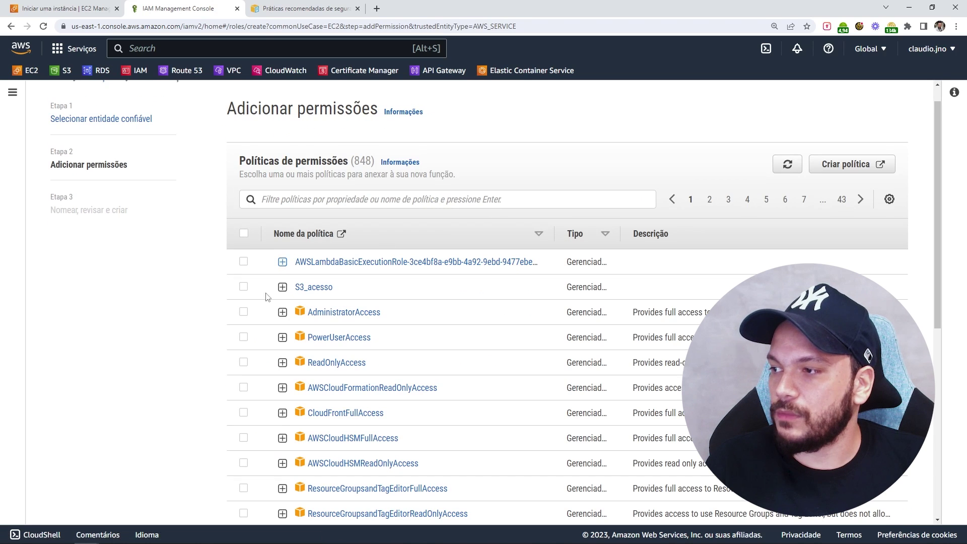
Filter the permission policies by "ssm" and add AmazonSSMManagedInstanceCore to the new role.
click(413, 202)
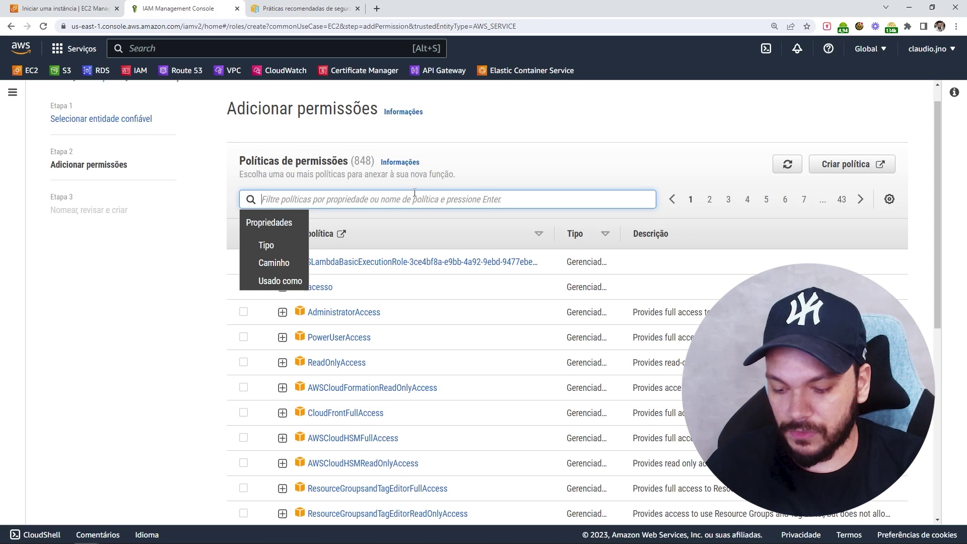
text(ssm)
key(Return)
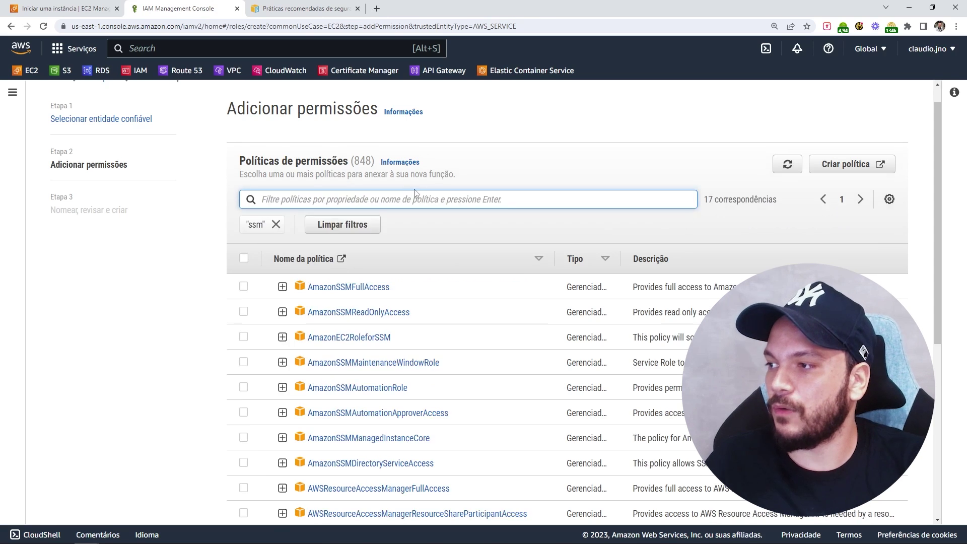
scroll(414, 193, down, 1)
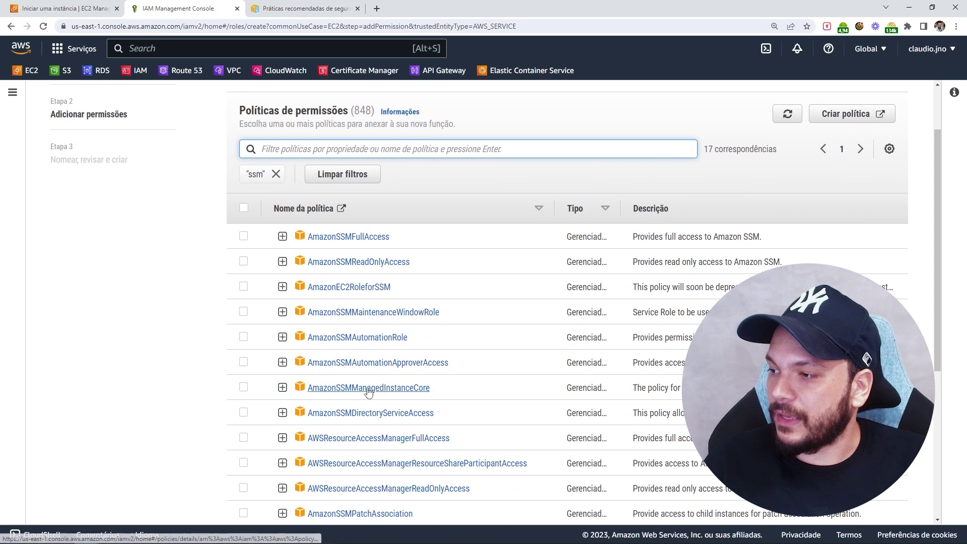
drag(467, 393, 312, 393)
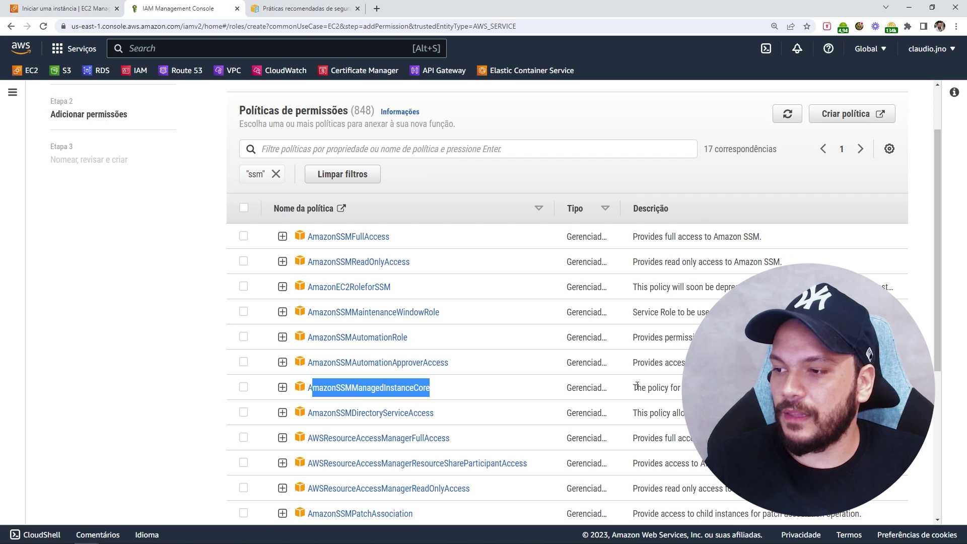
drag(636, 385, 695, 388)
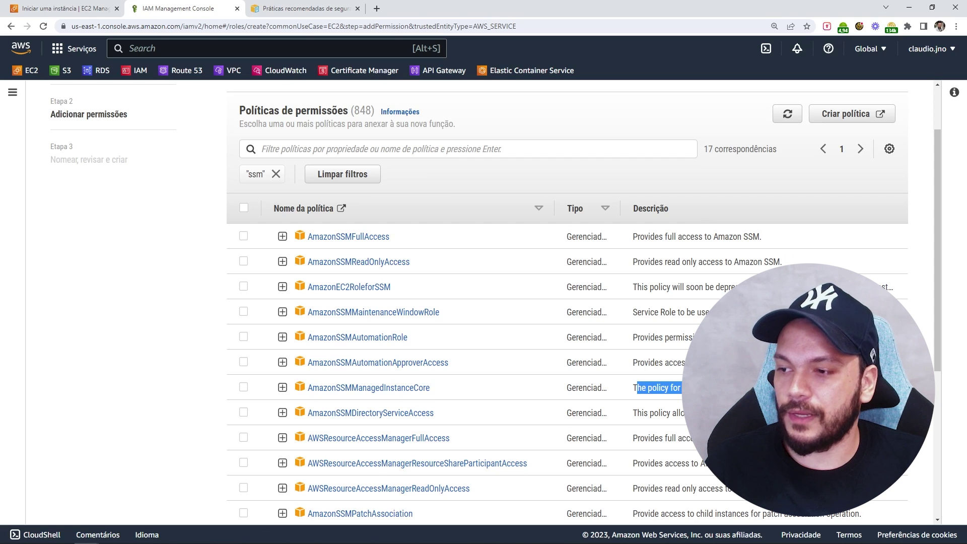
click(695, 388)
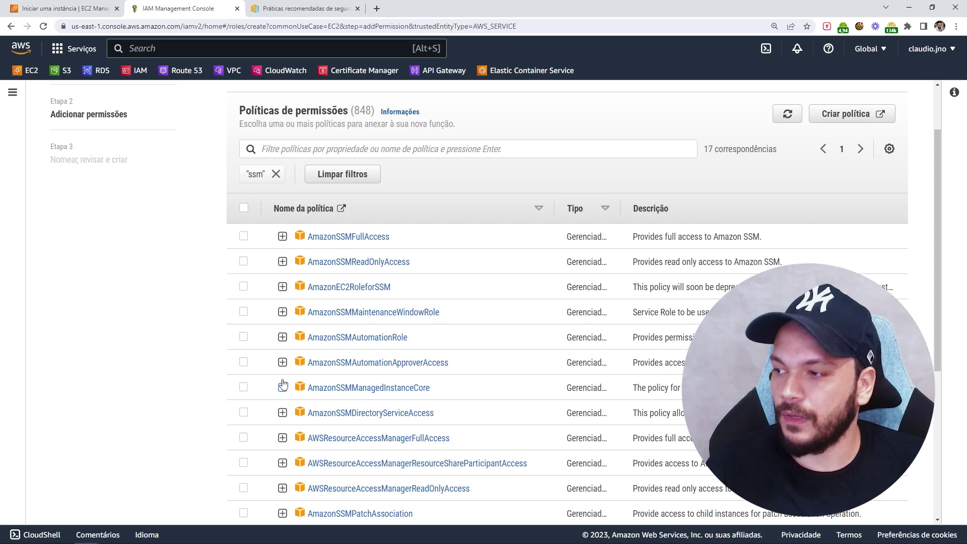
click(243, 387)
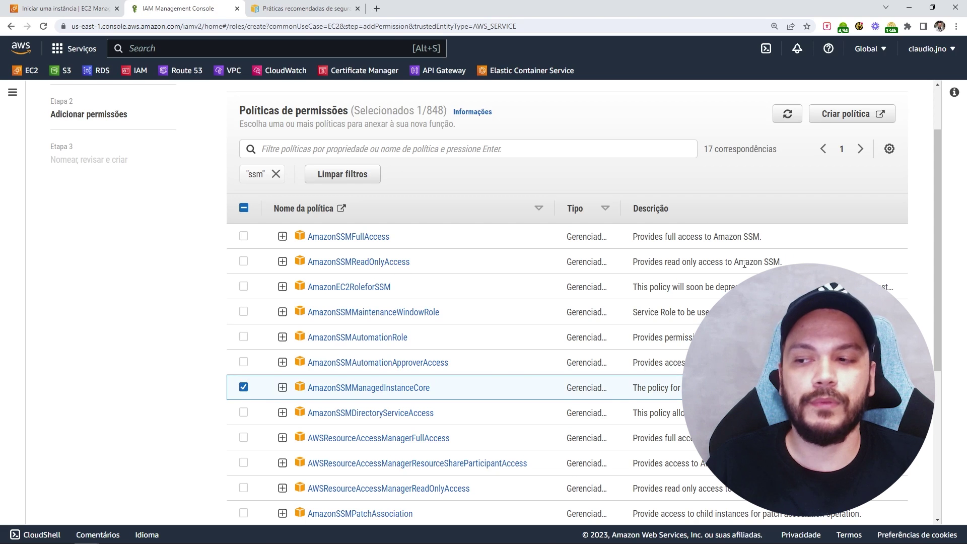
scroll(684, 255, down, 5)
click(879, 502)
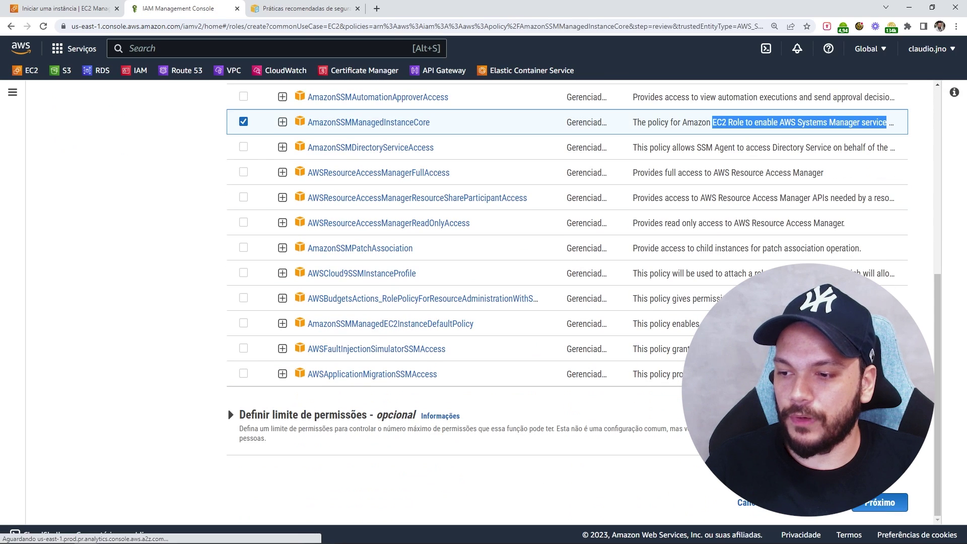
Name the new role ec2_live_ssm and review its trusted entity policy and permissions.
click(326, 198)
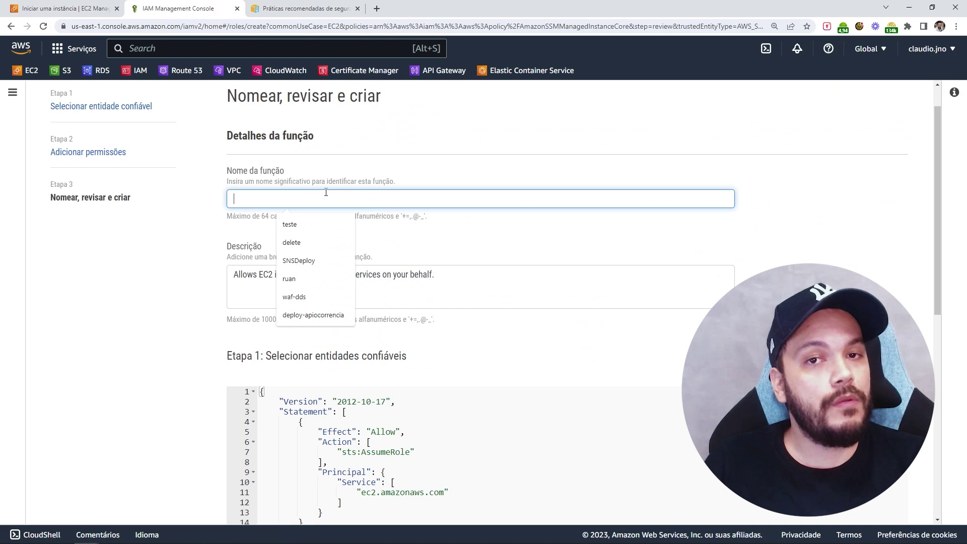
text(ec2_l)
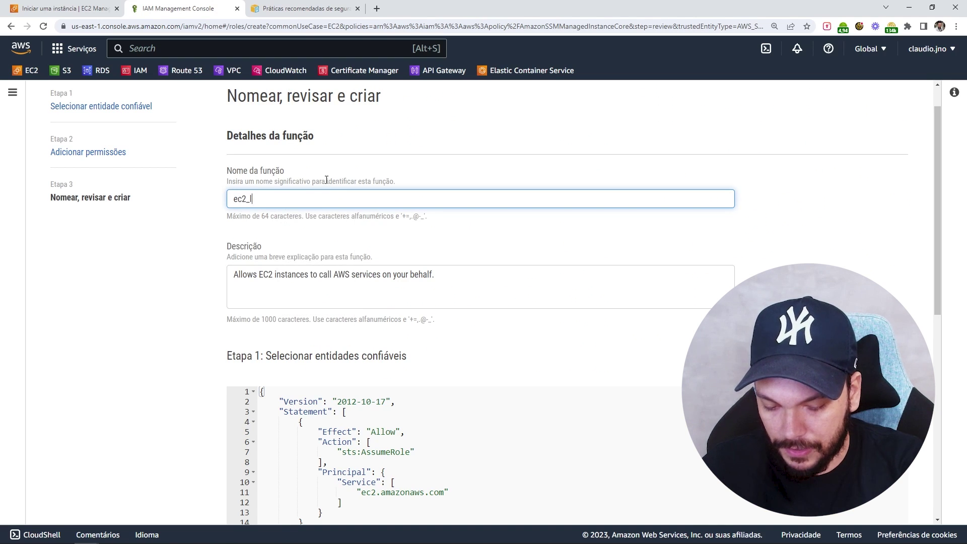
text(ive_ssm)
scroll(292, 175, down, 4)
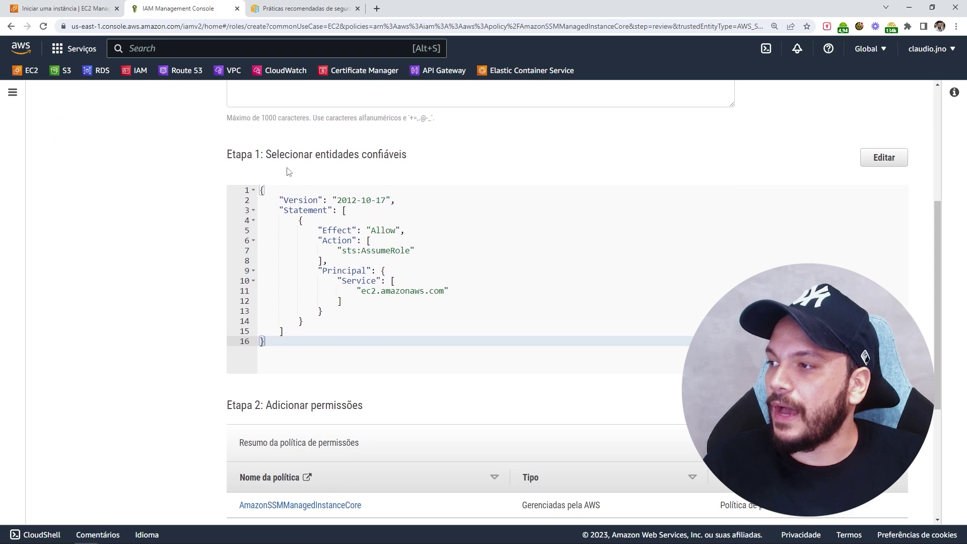
Review the trusted entity policy's sts:AssumeRole action and the AmazonSSMManagedInstanceCore permission, and create the ec2_live_ssm role.
drag(403, 155, 320, 154)
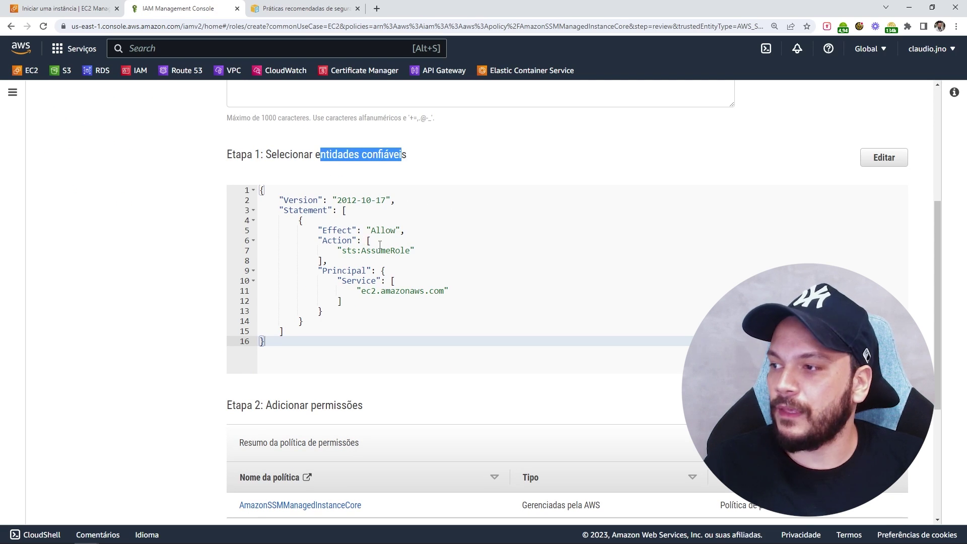
drag(361, 291, 467, 292)
double_click(336, 241)
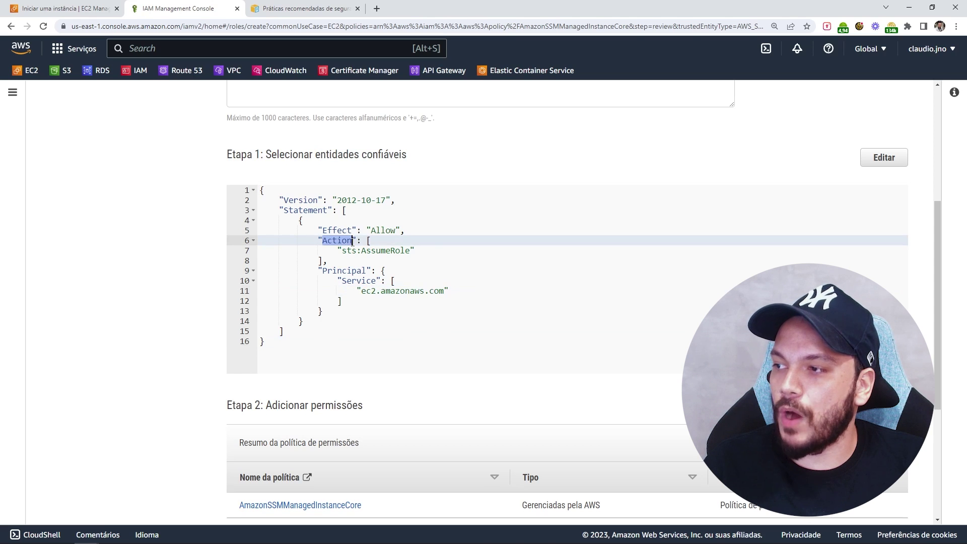
drag(342, 250, 411, 250)
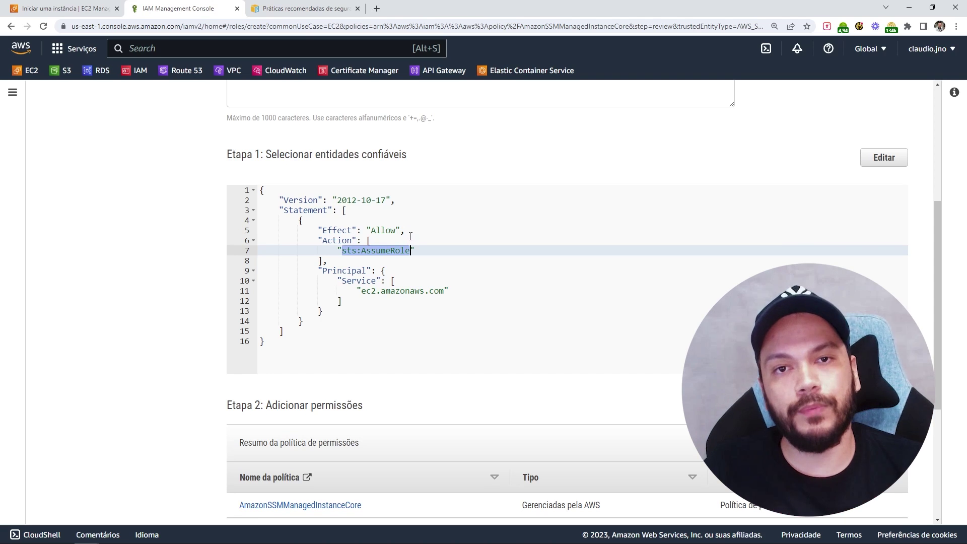
scroll(384, 509, down, 2)
drag(362, 404, 241, 417)
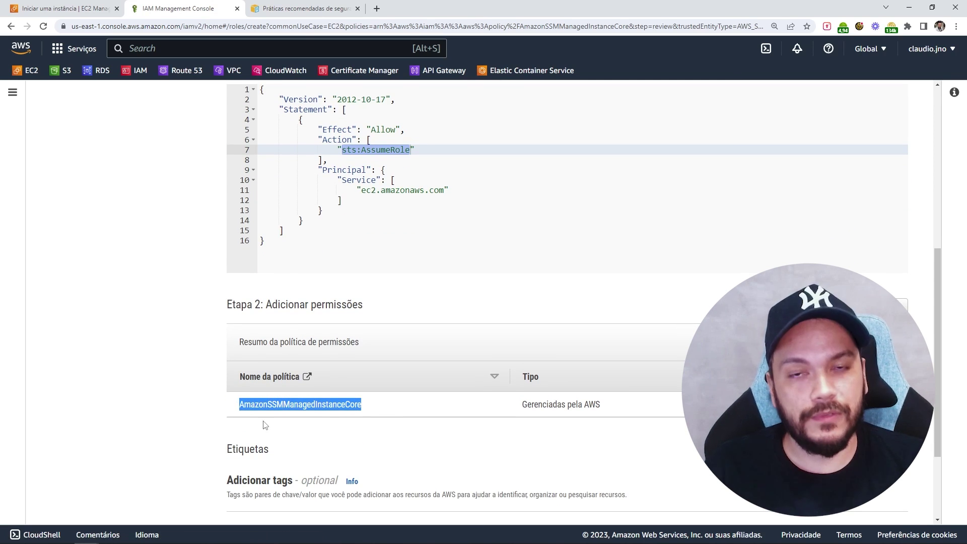
scroll(614, 517, down, 3)
click(885, 510)
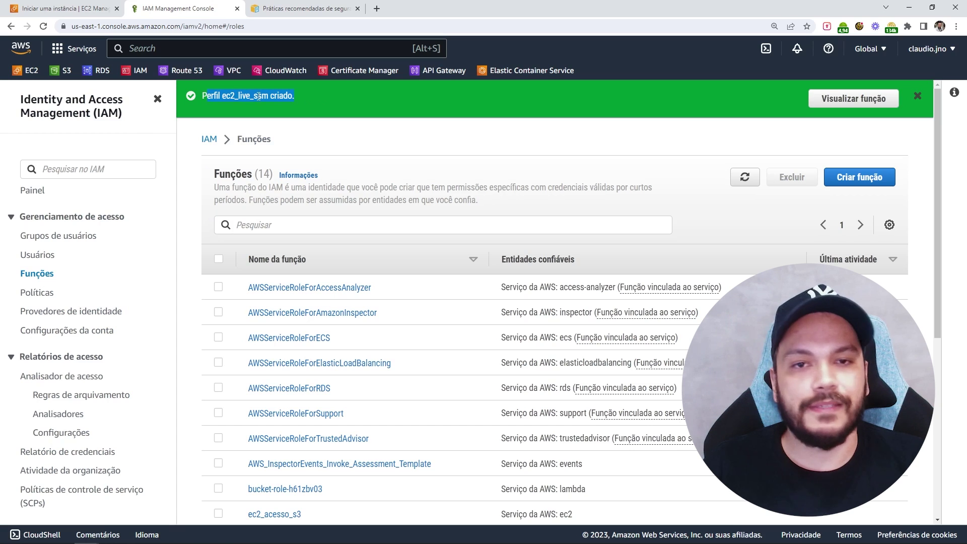
Return to the instance launch form, refresh the IAM instance profiles and assign ec2_live_ssm to the instance.
click(72, 10)
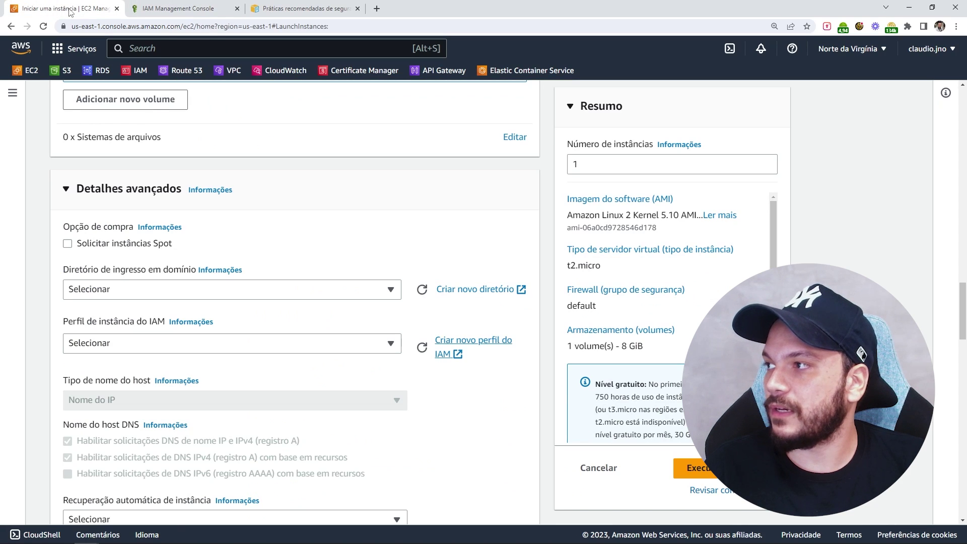
click(422, 348)
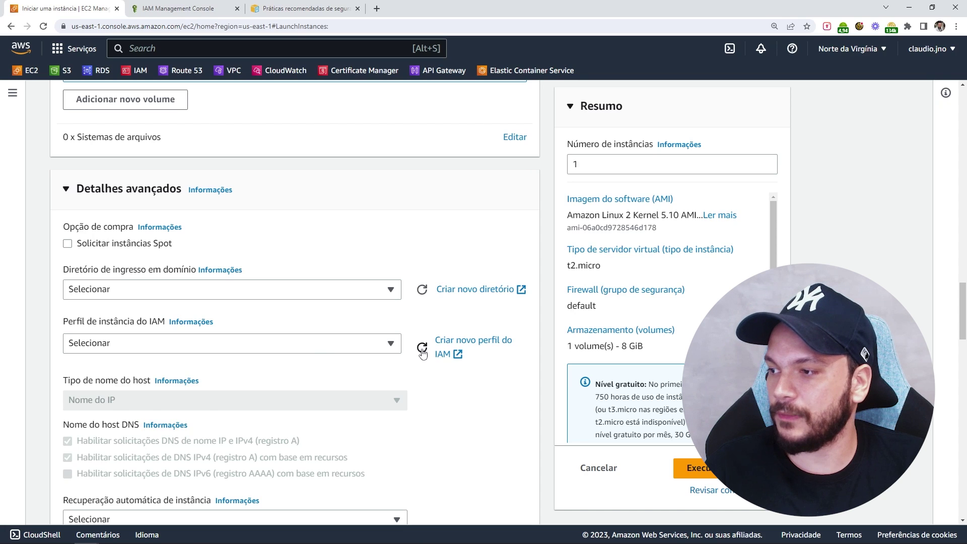
click(391, 343)
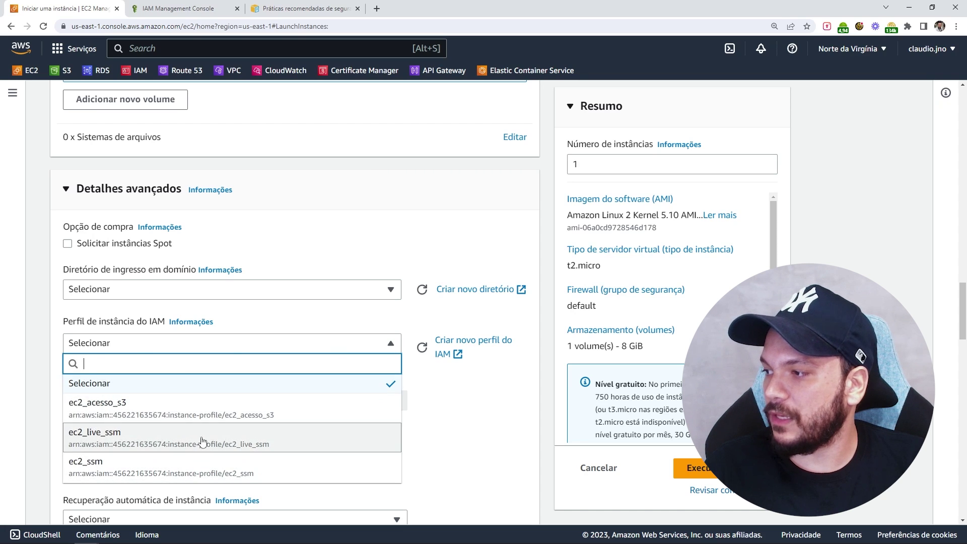
click(112, 438)
Launch the instance and check the state of the live instance in the instances list.
scroll(111, 438, down, 15)
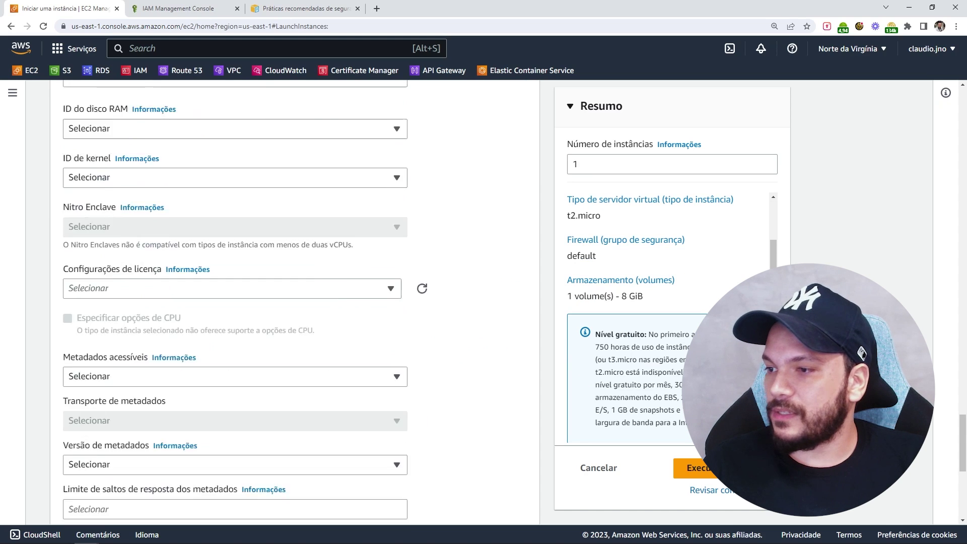
scroll(235, 302, down, 3)
click(694, 467)
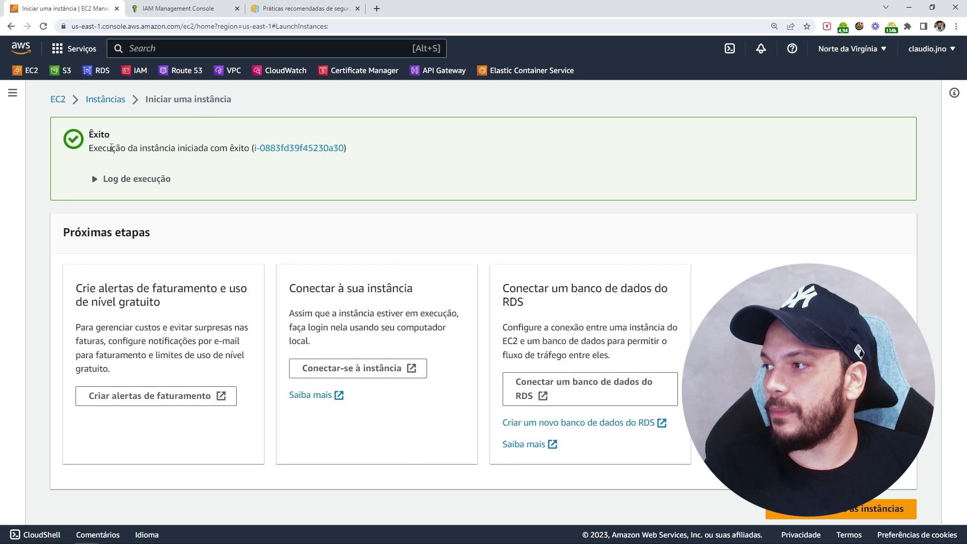
drag(97, 148, 360, 156)
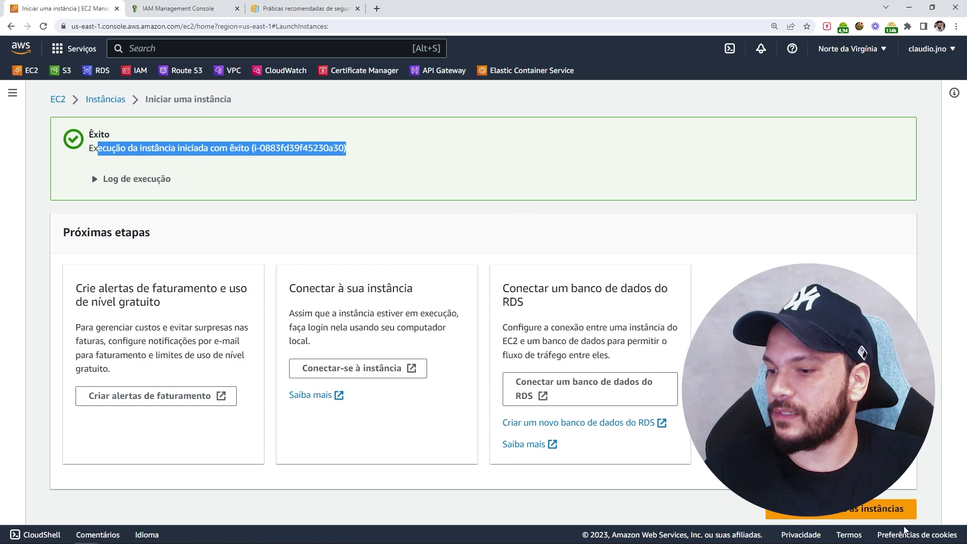
click(820, 516)
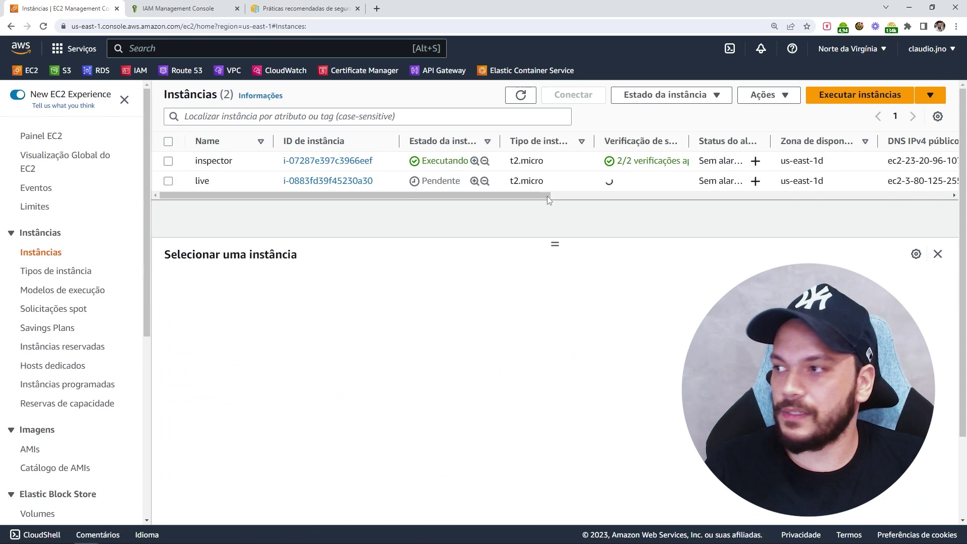
click(199, 182)
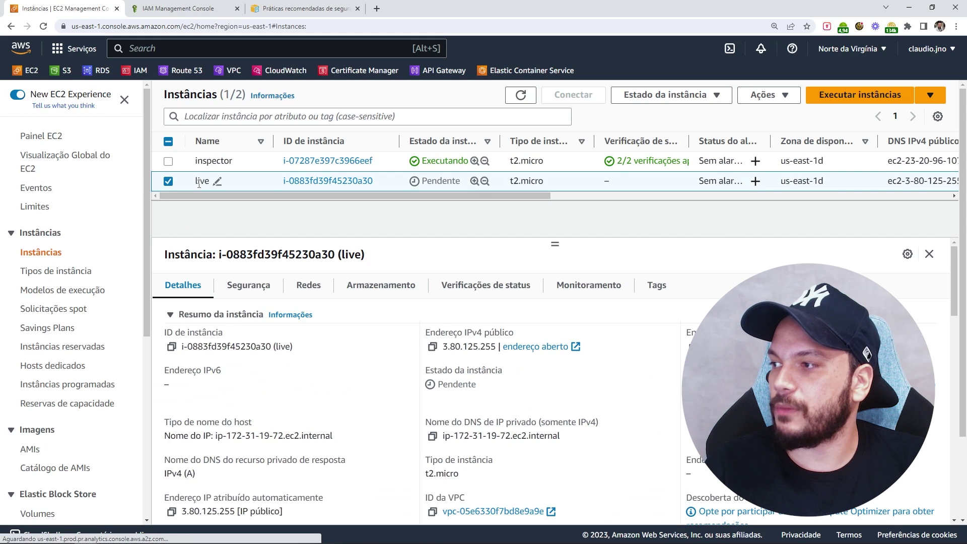
drag(431, 181, 456, 182)
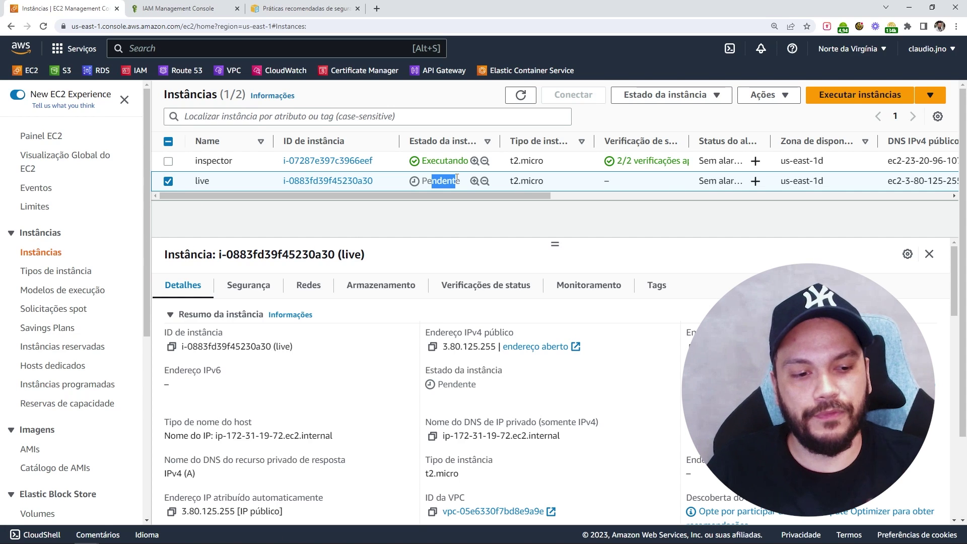
Search the AWS services for "inspector", open Amazon Inspector and switch to Inspector Classic.
click(215, 49)
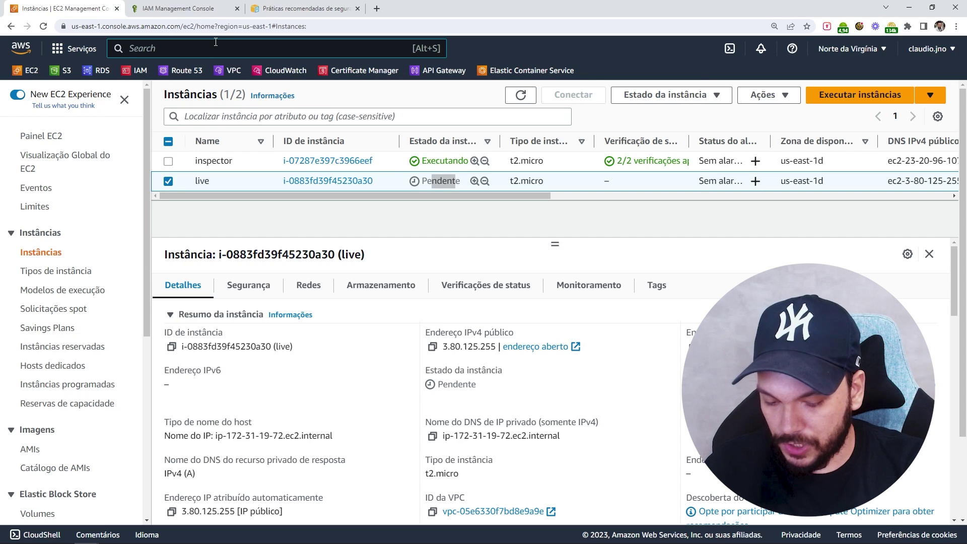
text(inspector)
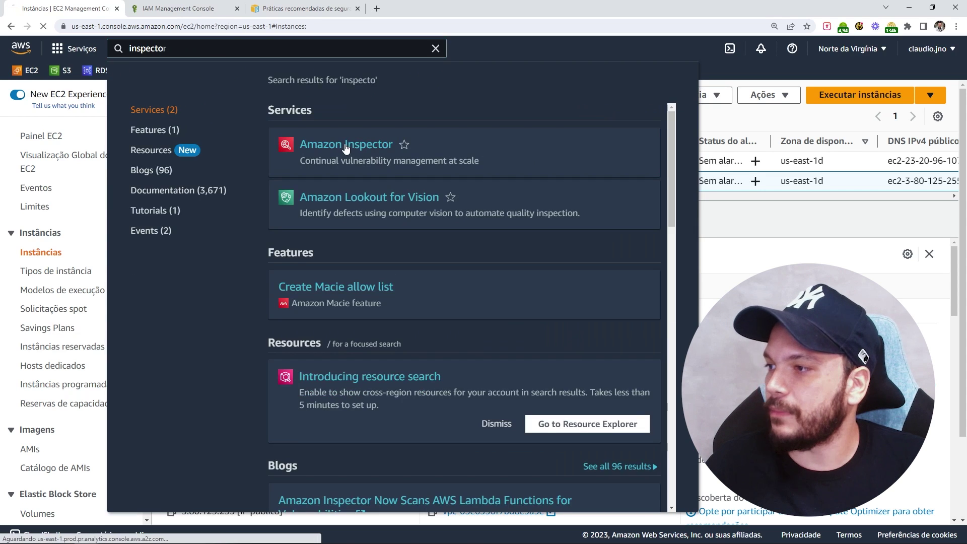
click(346, 145)
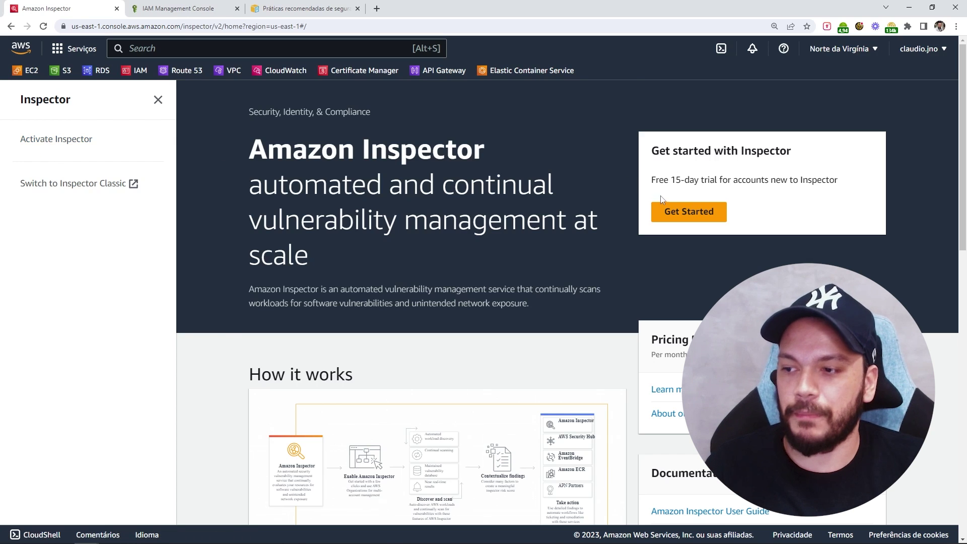
click(63, 185)
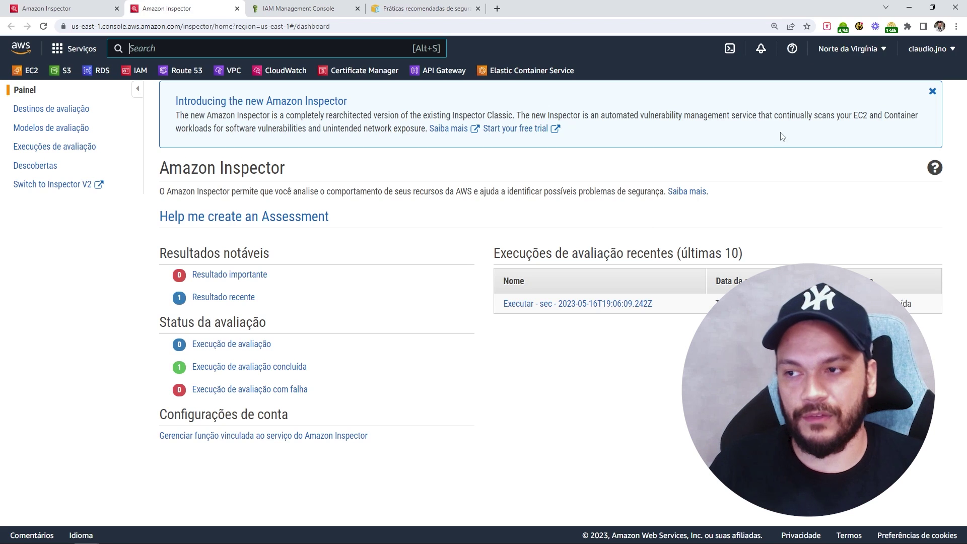
Switch the region to Ohio and read the Inspector Classic welcome page's description and its install and run sections.
click(848, 51)
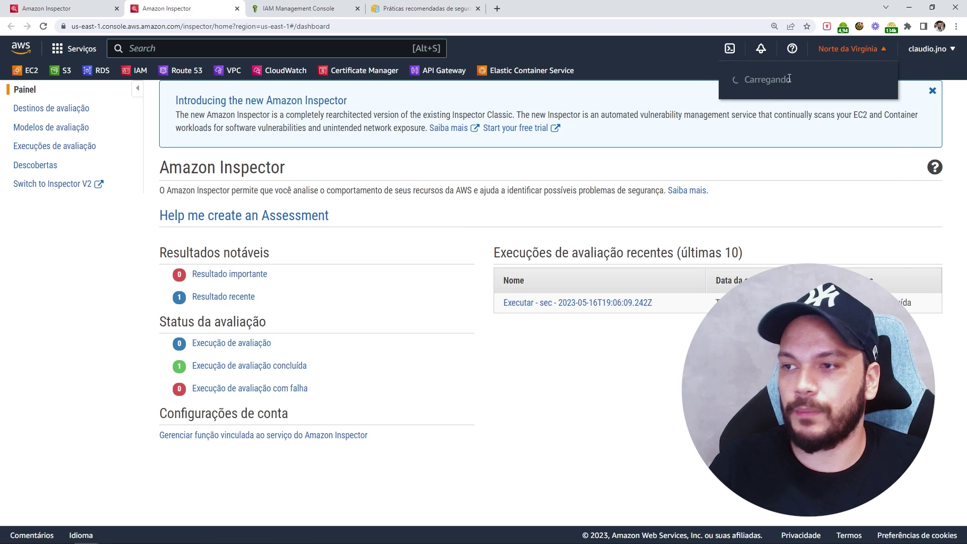
click(742, 106)
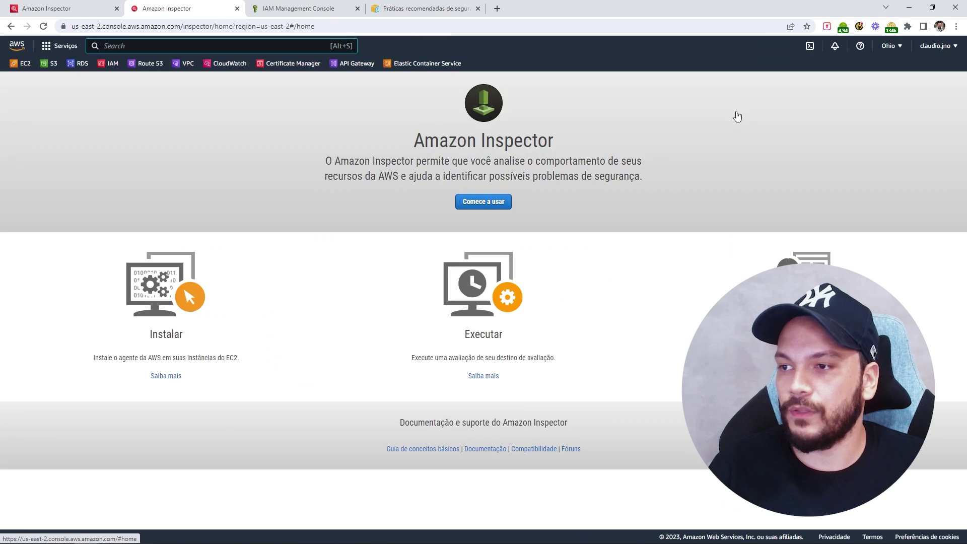
triple_click(450, 141)
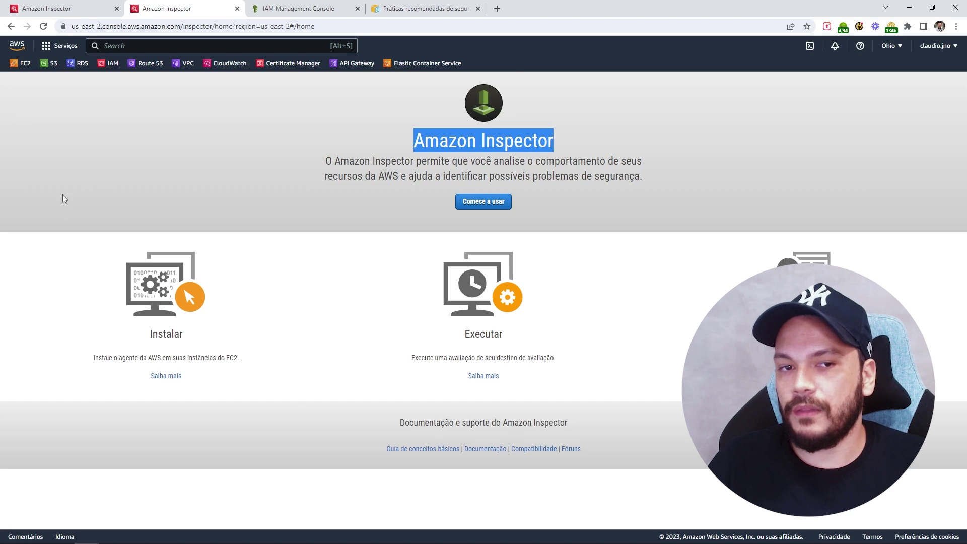
drag(498, 160, 654, 179)
drag(473, 176, 644, 172)
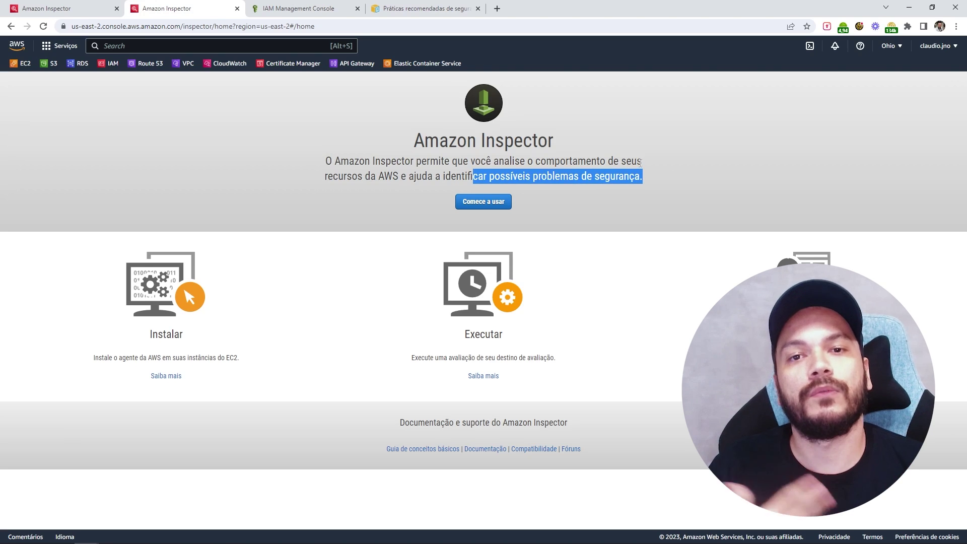
drag(149, 334, 190, 342)
drag(242, 361, 92, 361)
drag(463, 329, 586, 365)
click(586, 365)
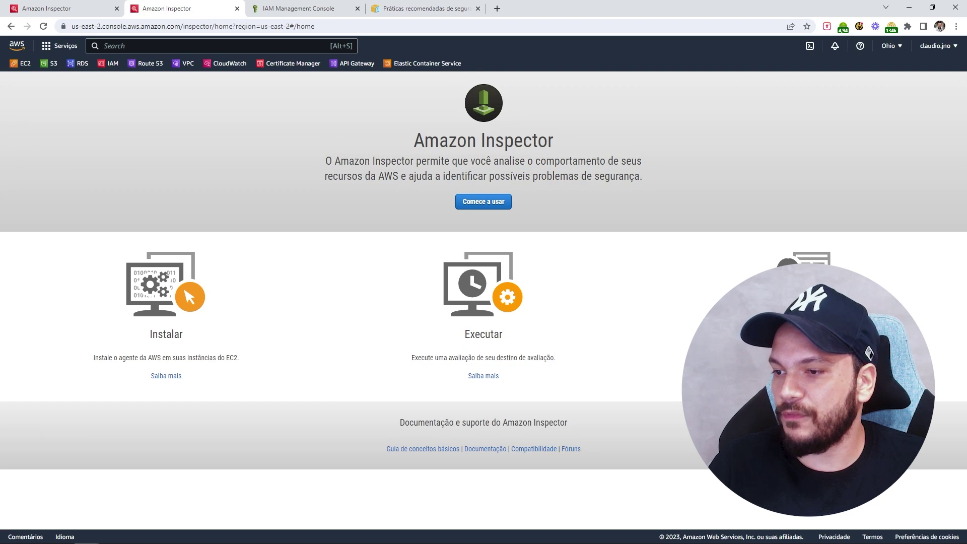
Open the Inspector getting-started setup, examine its network and host assessment options, enlarge the page view and cancel the setup.
click(481, 204)
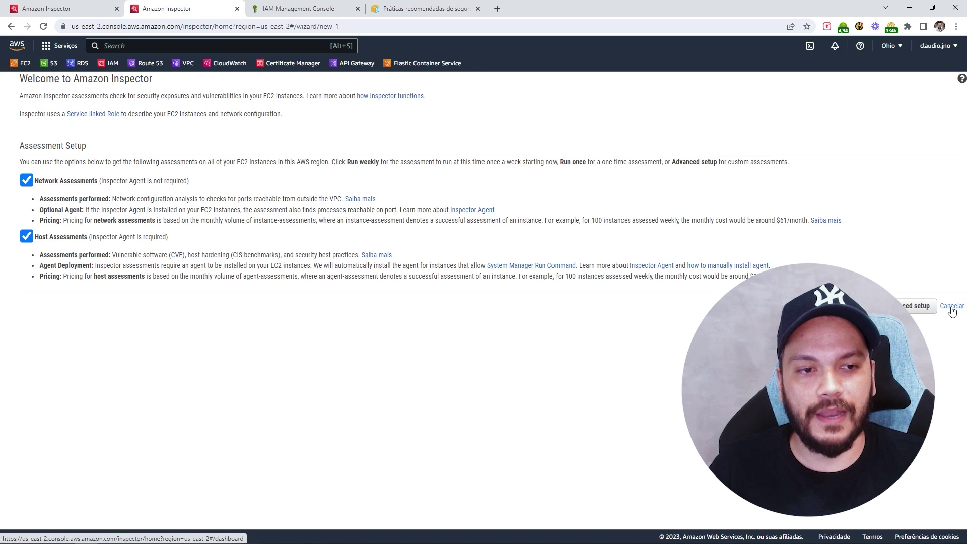
drag(939, 307, 961, 306)
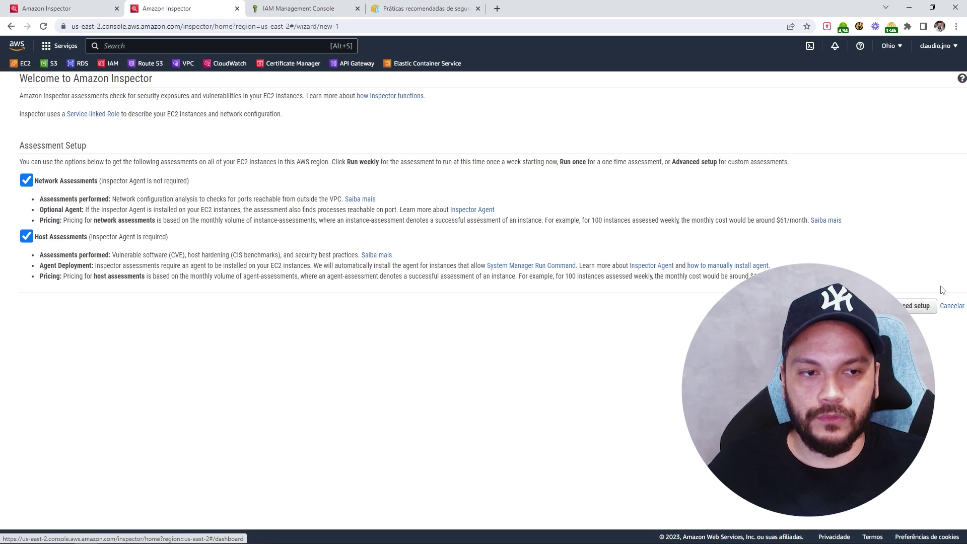
key(ctrl+plus)
key(ctrl+plus)
click(958, 413)
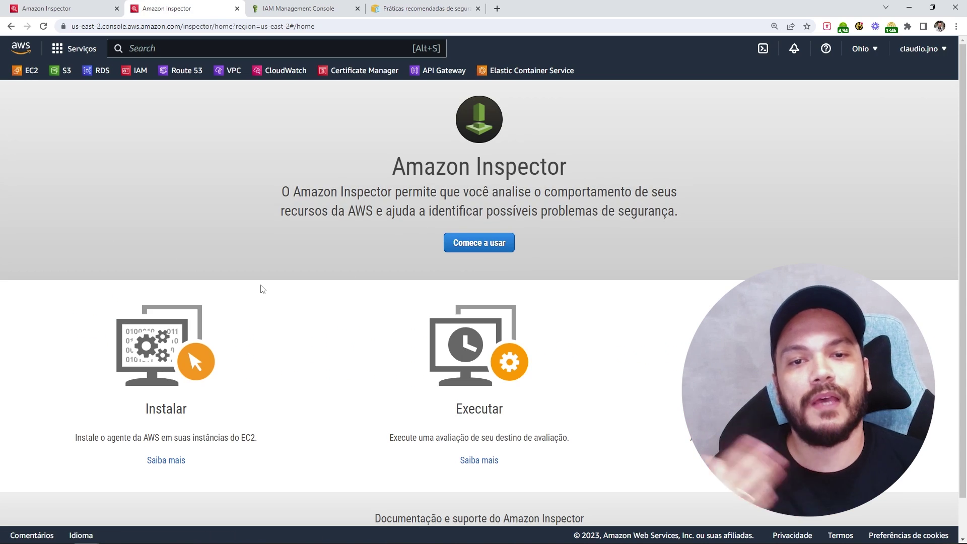
Switch the region back to Norte da Virgínia for the Inspector Classic dashboard.
click(479, 242)
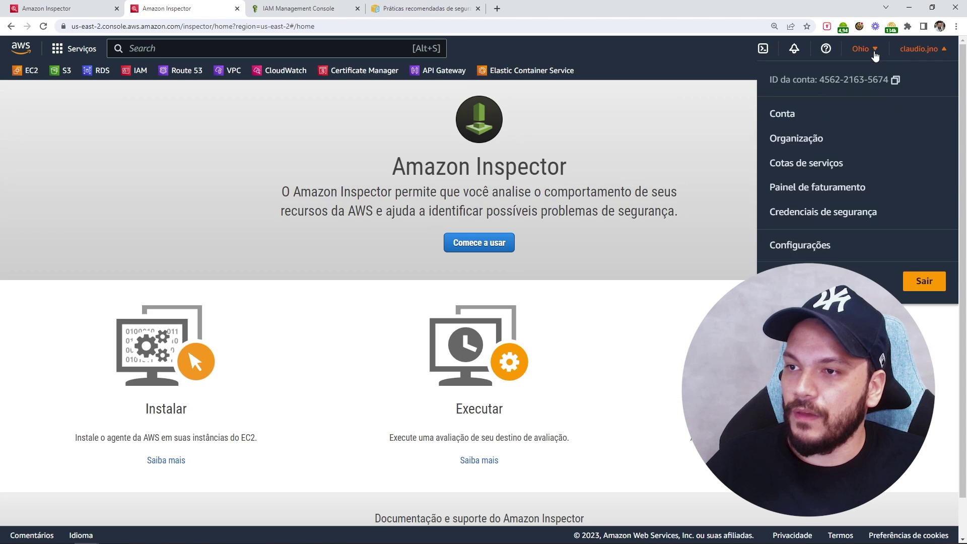
click(870, 48)
click(735, 86)
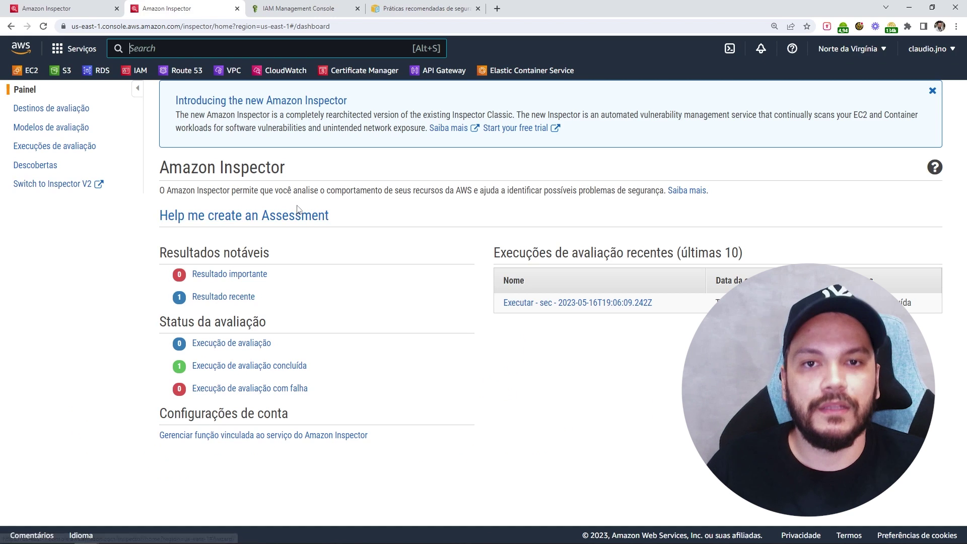
key(alt+s)
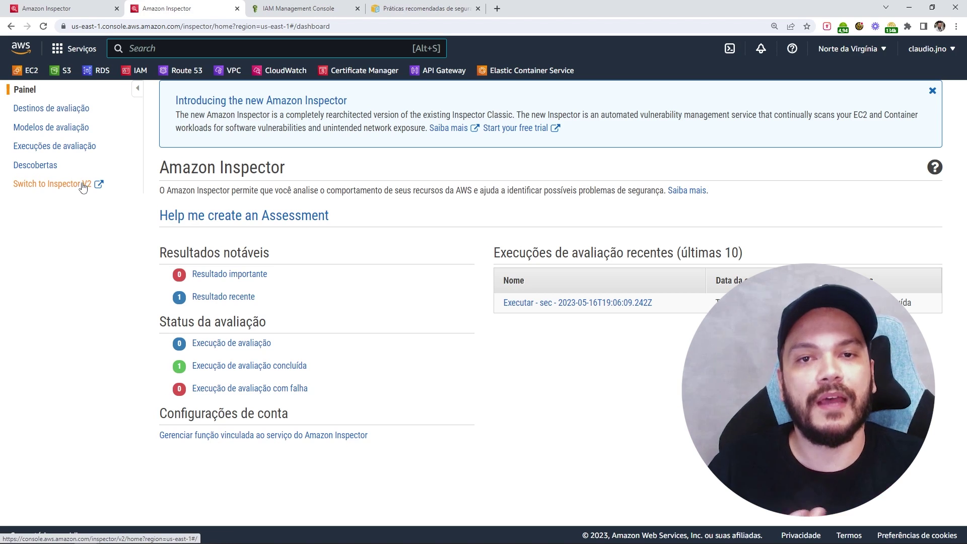
Start a new Inspector assessment target named live and review its options for including all instances and installing agents.
click(30, 114)
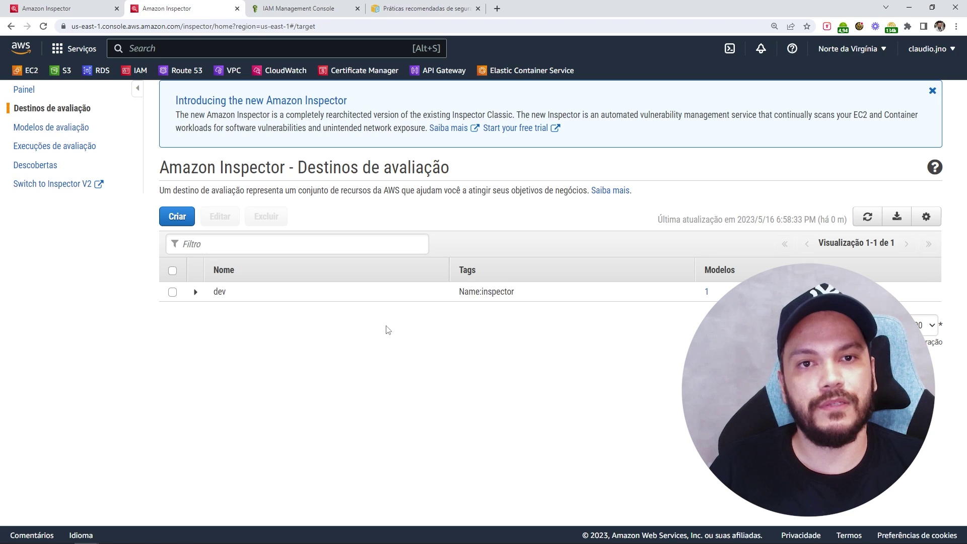
click(177, 217)
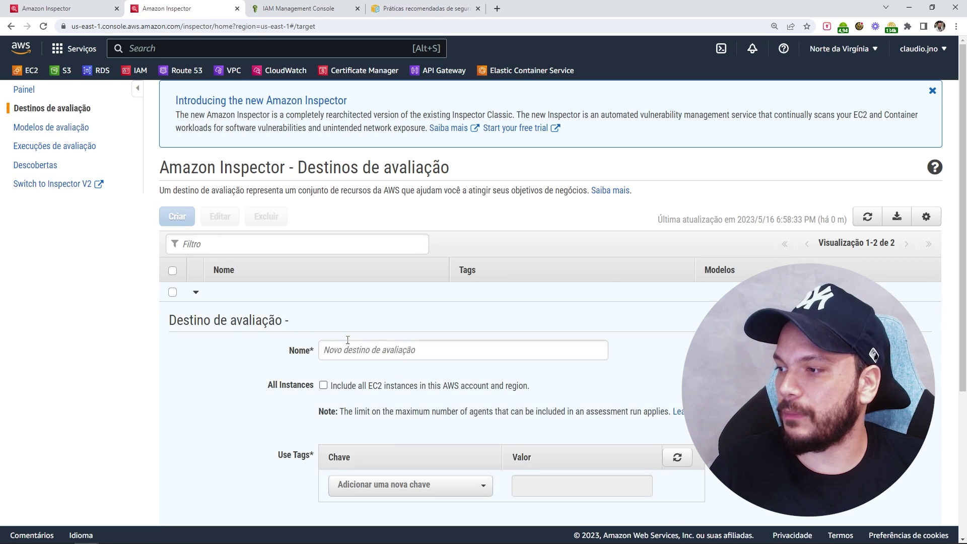
text(live)
scroll(347, 343, down, 1)
drag(273, 334, 310, 334)
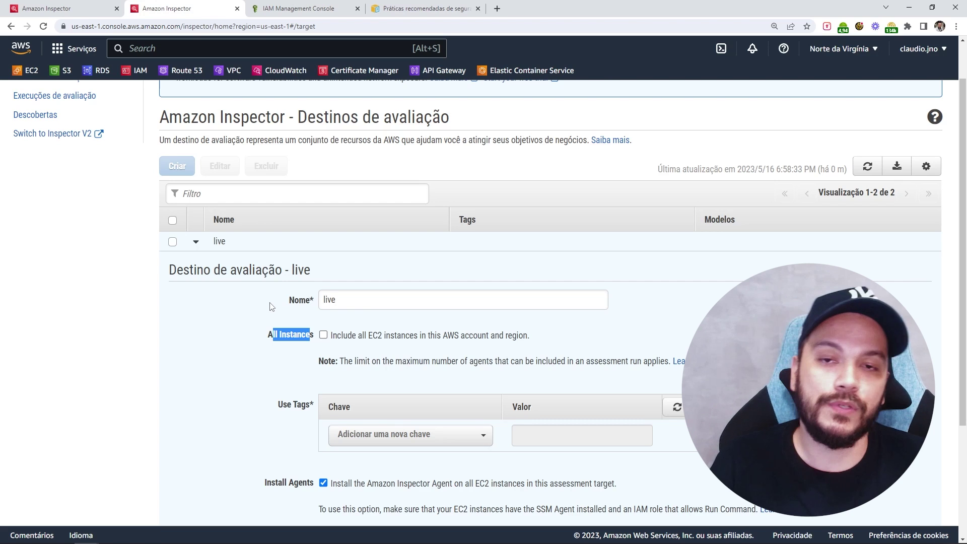
scroll(271, 333, down, 2)
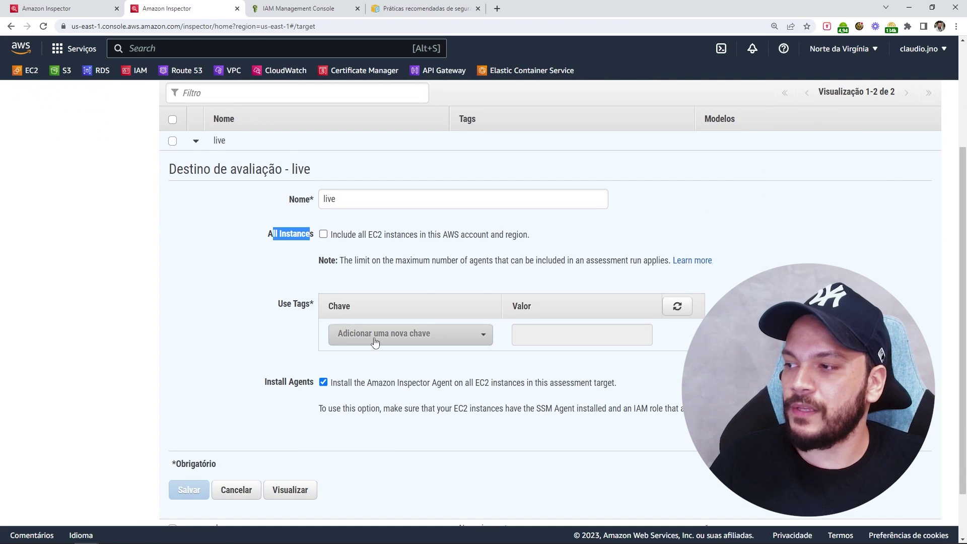
Limit the assessment target to EC2 instances whose Name tag has the value live.
drag(278, 304, 313, 300)
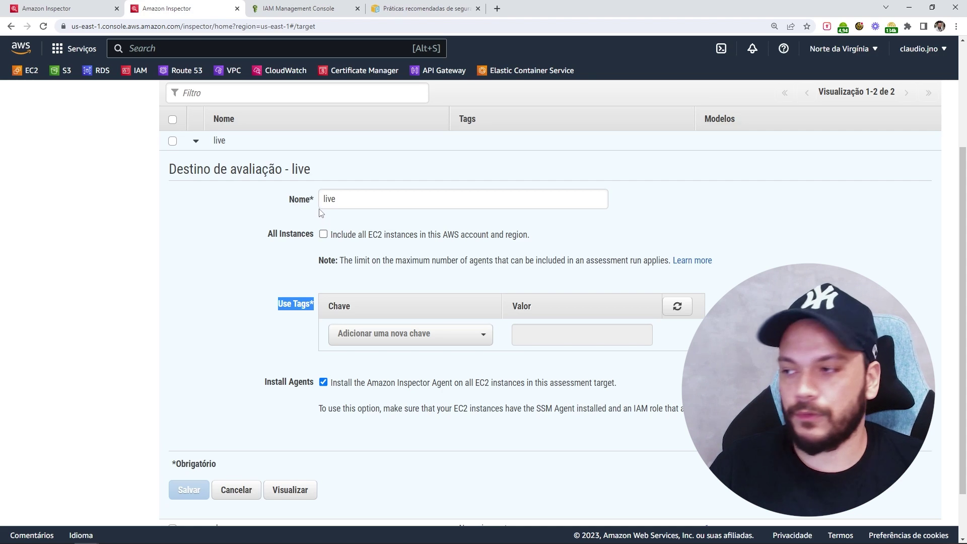
click(385, 342)
click(356, 355)
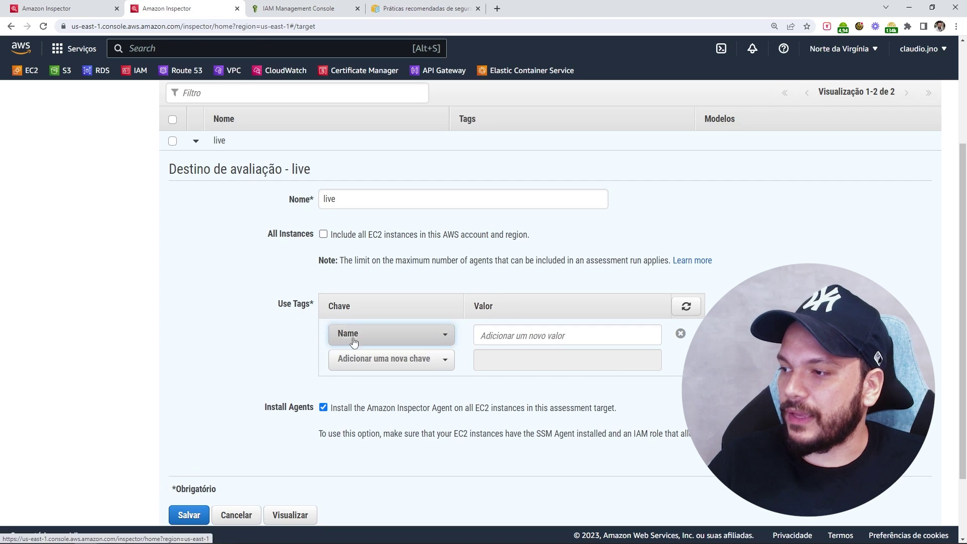
click(526, 338)
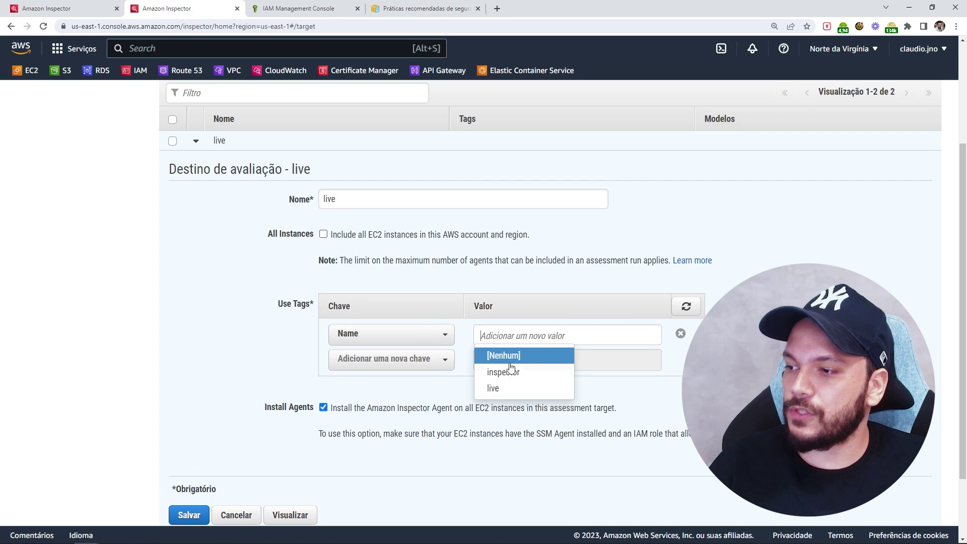
click(497, 390)
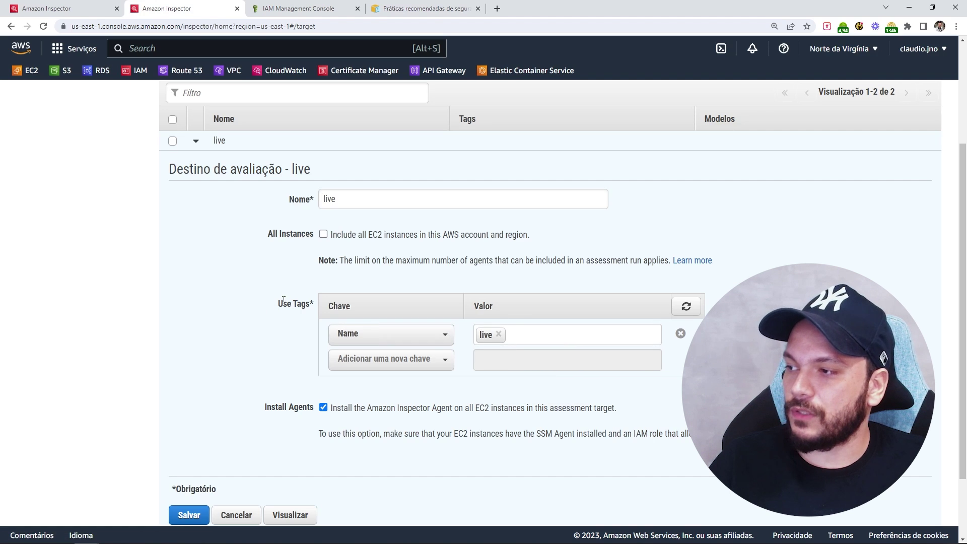
Review the tag and Inspector agent installation settings, including the SSM Agent requirement, and save the live assessment target.
drag(269, 312, 317, 307)
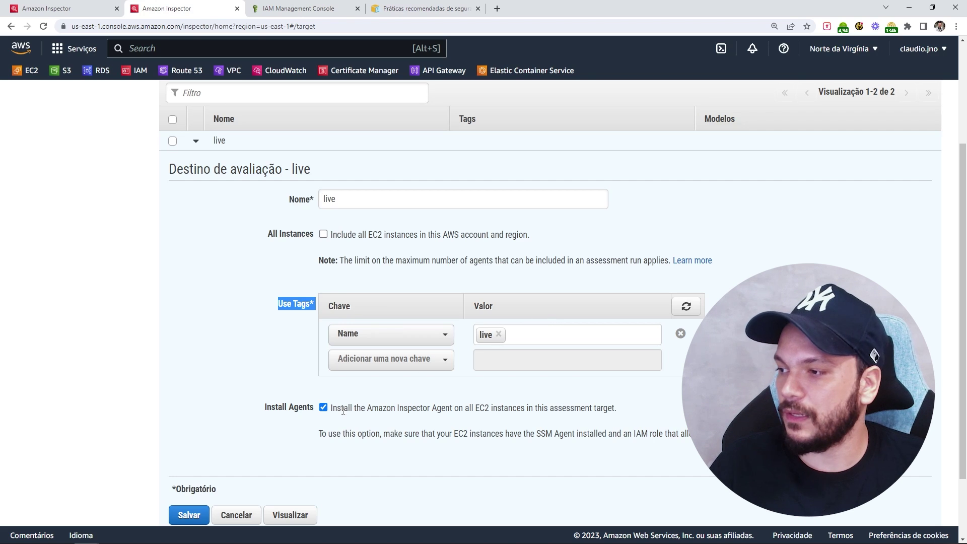
drag(267, 407, 625, 408)
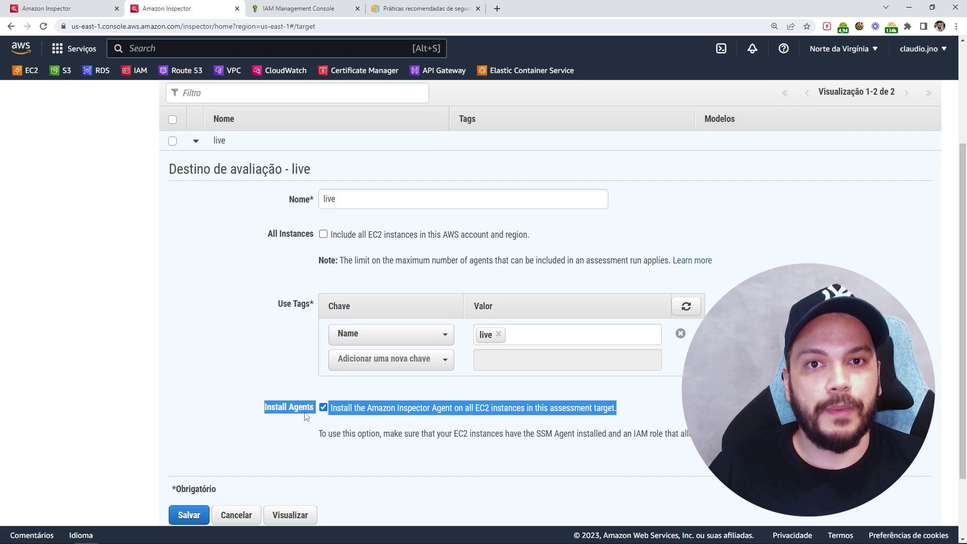
click(549, 428)
drag(535, 434, 567, 438)
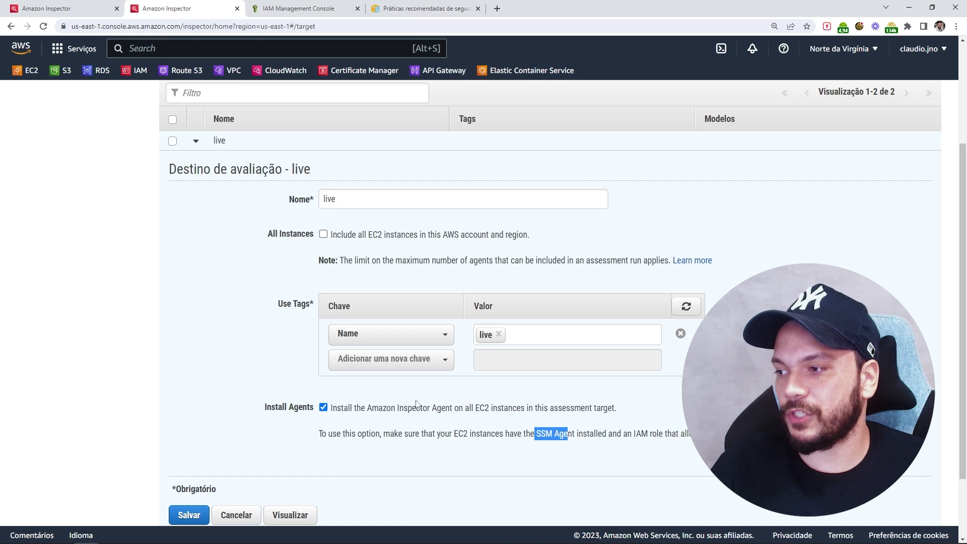
click(514, 443)
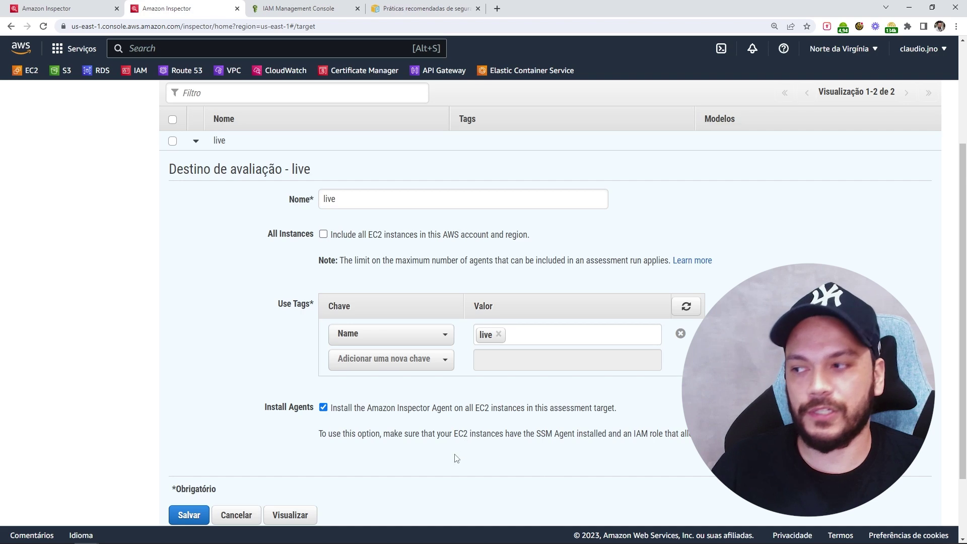
scroll(460, 456, down, 1)
click(188, 464)
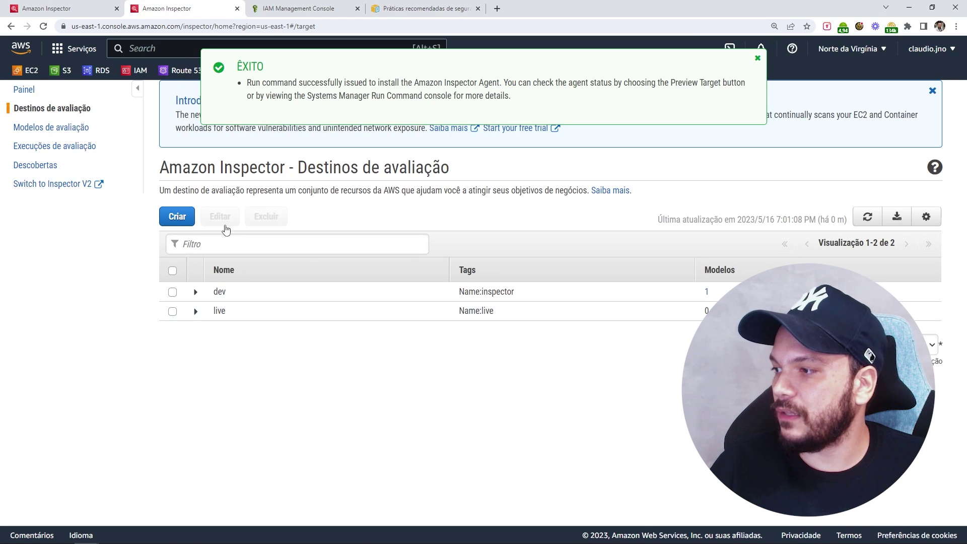
Read the agent installation notice for the live target, search the services for ssm and open Systems Manager in a new tab.
drag(237, 316, 212, 318)
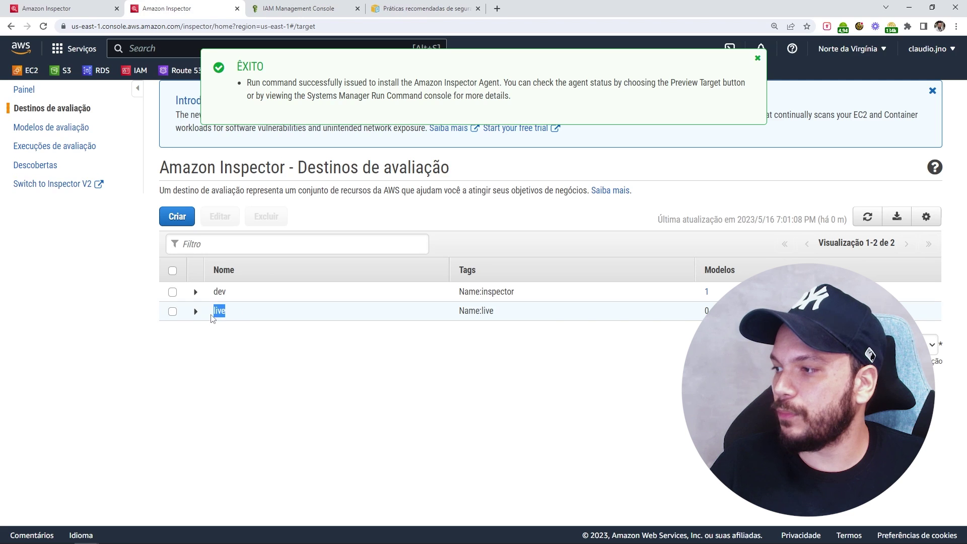
click(518, 328)
drag(248, 86, 446, 95)
drag(307, 96, 433, 92)
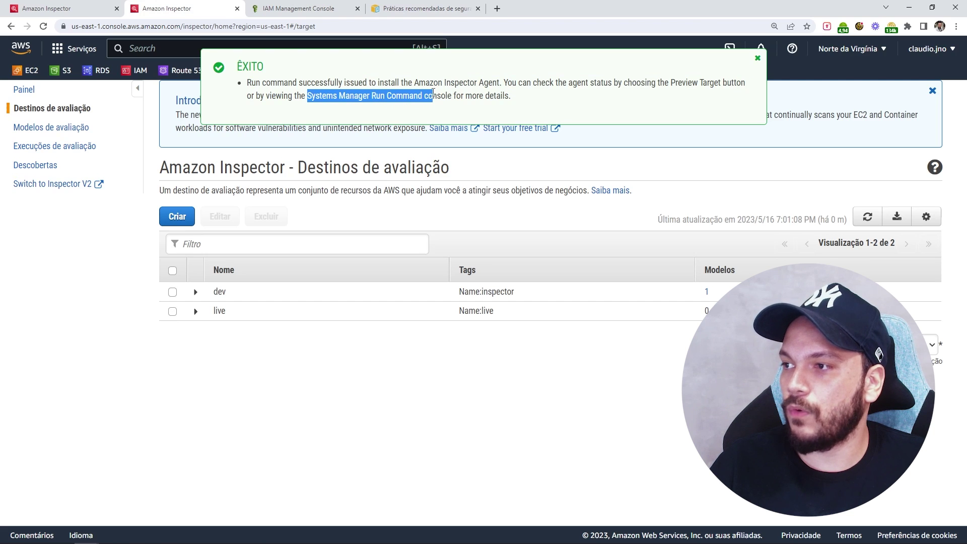
click(308, 352)
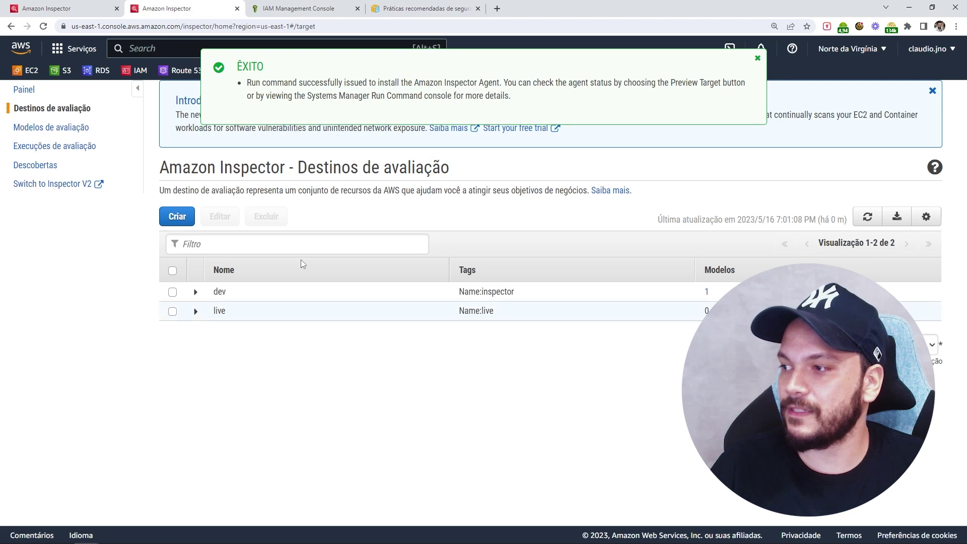
drag(514, 102, 243, 89)
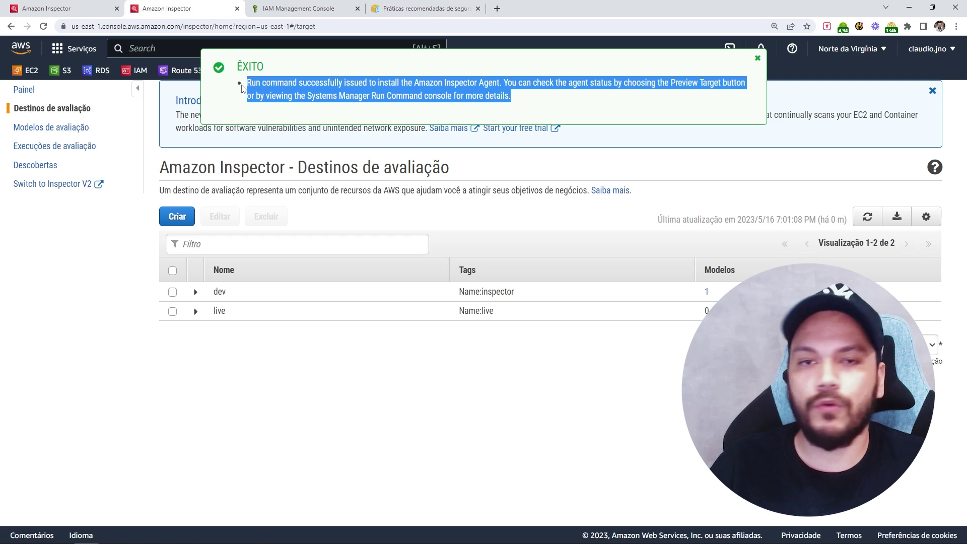
click(143, 48)
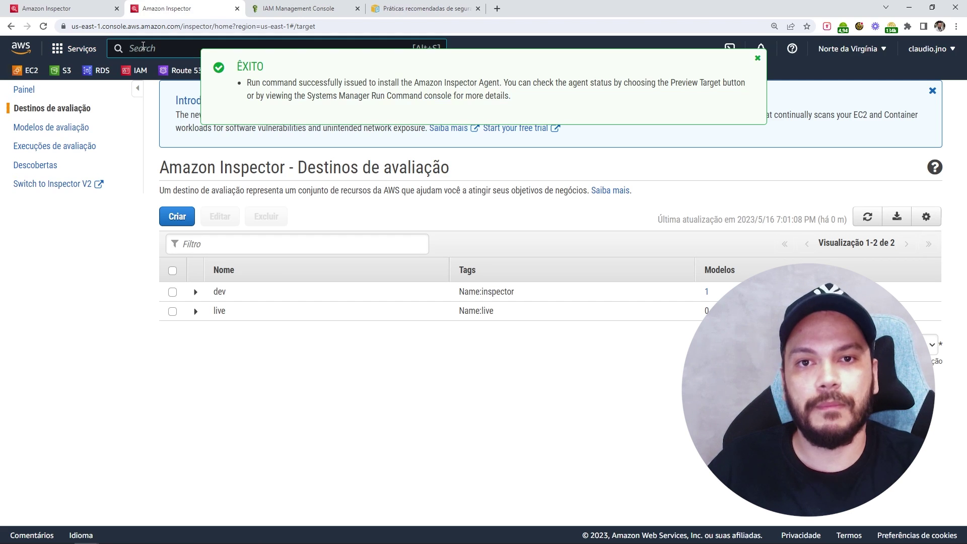
text(ssm)
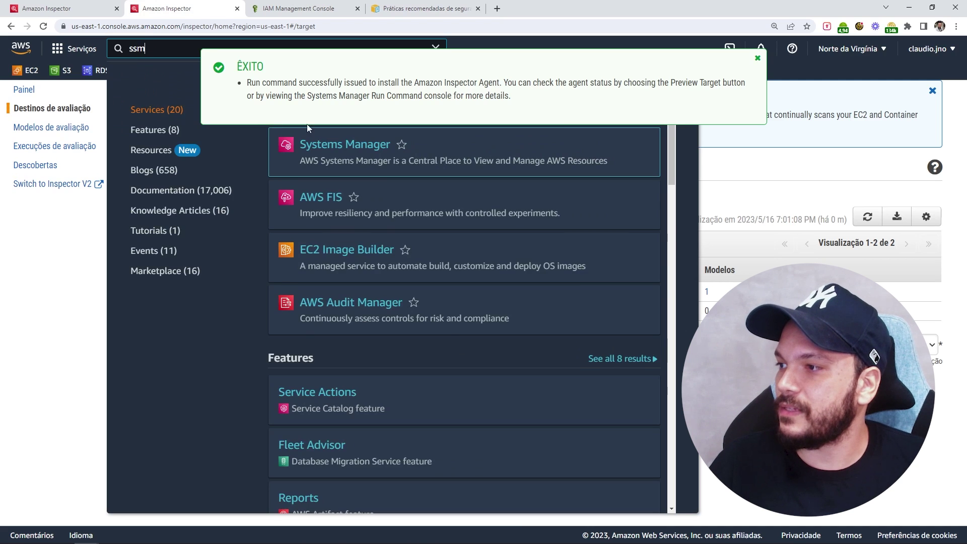
middle_click(346, 147)
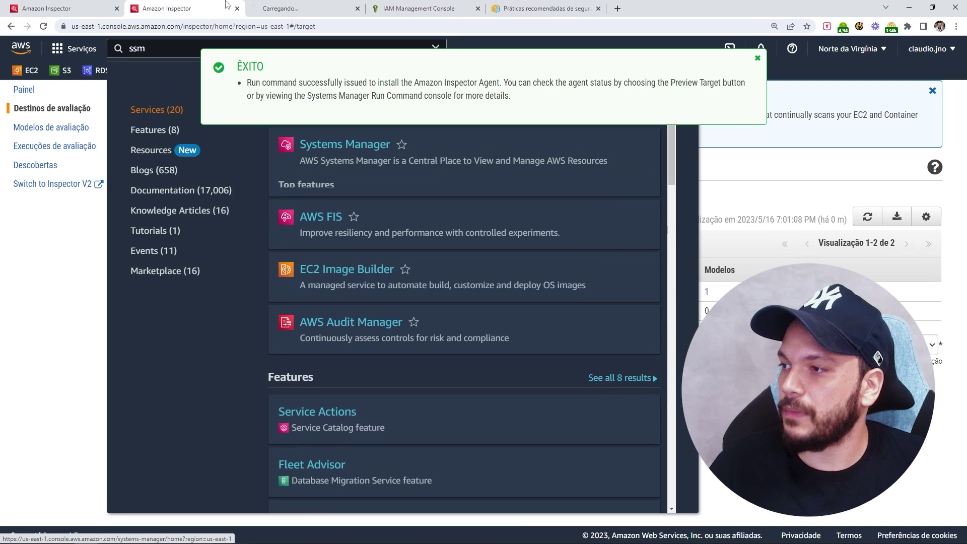
click(297, 9)
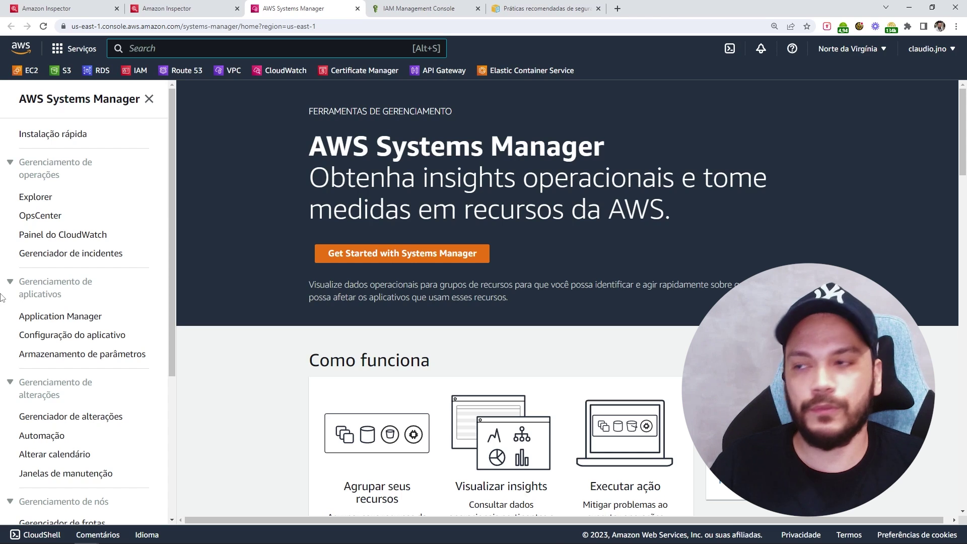
Open the Run Command history and examine the details and target instance of the newest AmazonInspector-ManageAWSAgent command.
scroll(94, 392, down, 4)
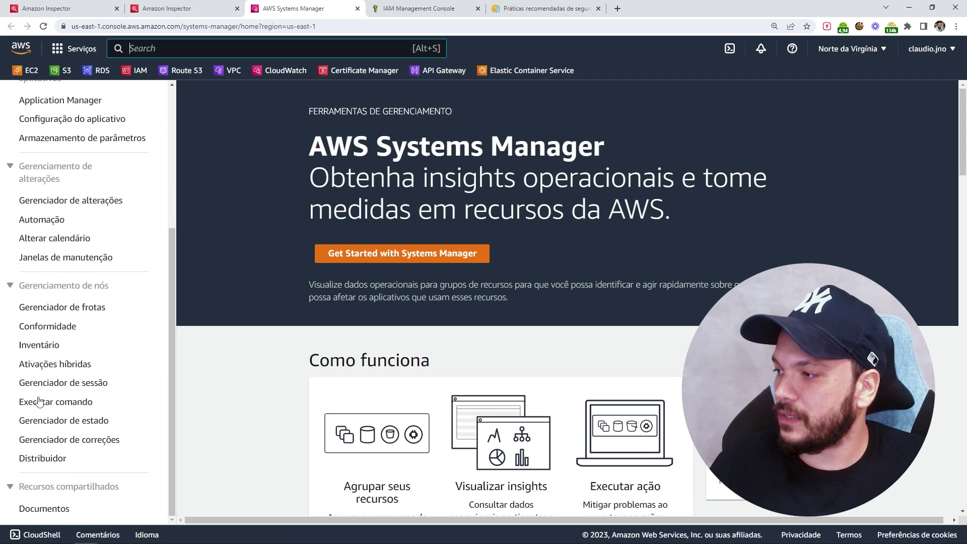
click(59, 402)
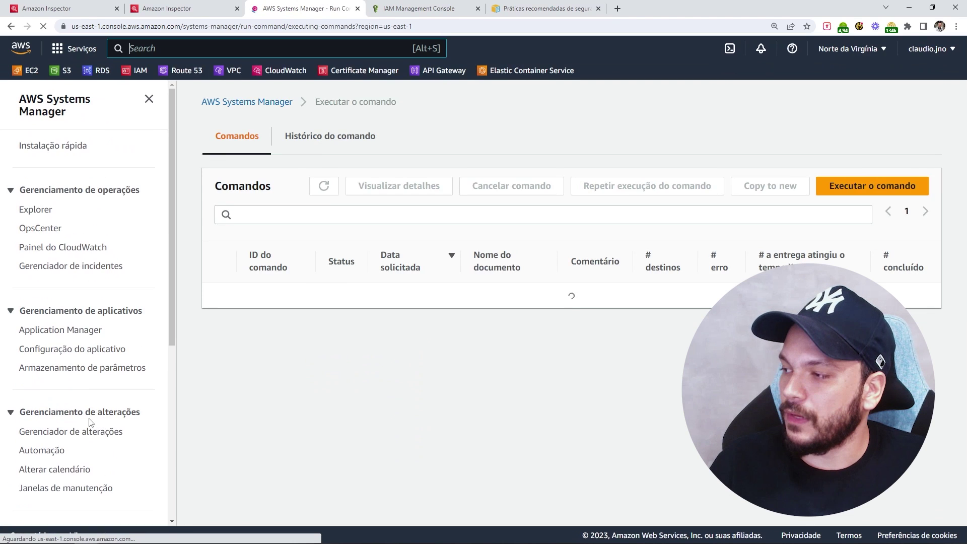
click(335, 141)
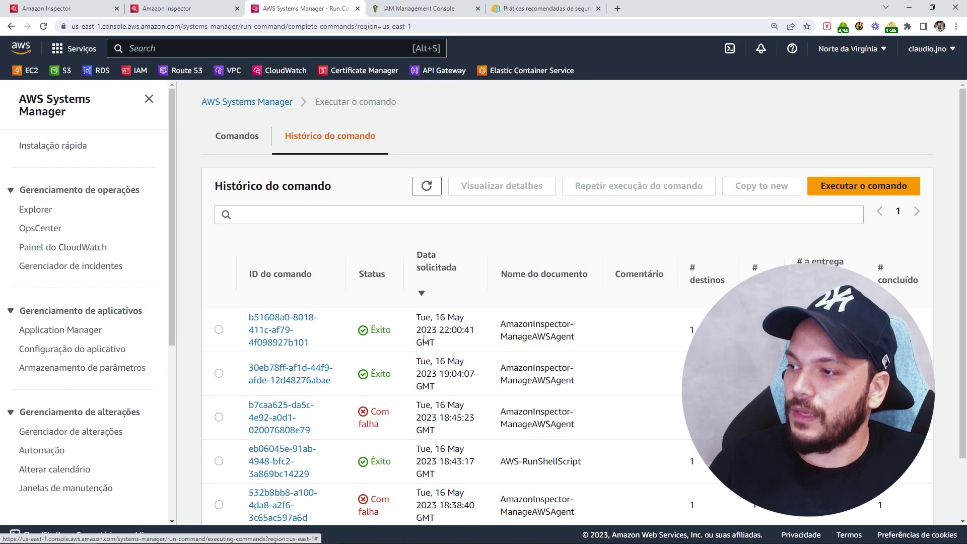
drag(585, 341, 497, 328)
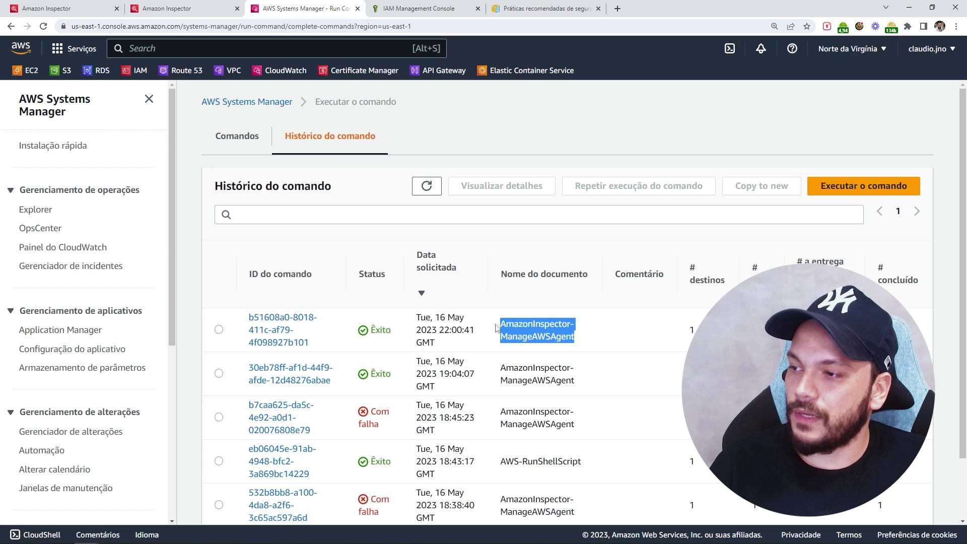
triple_click(453, 330)
click(275, 330)
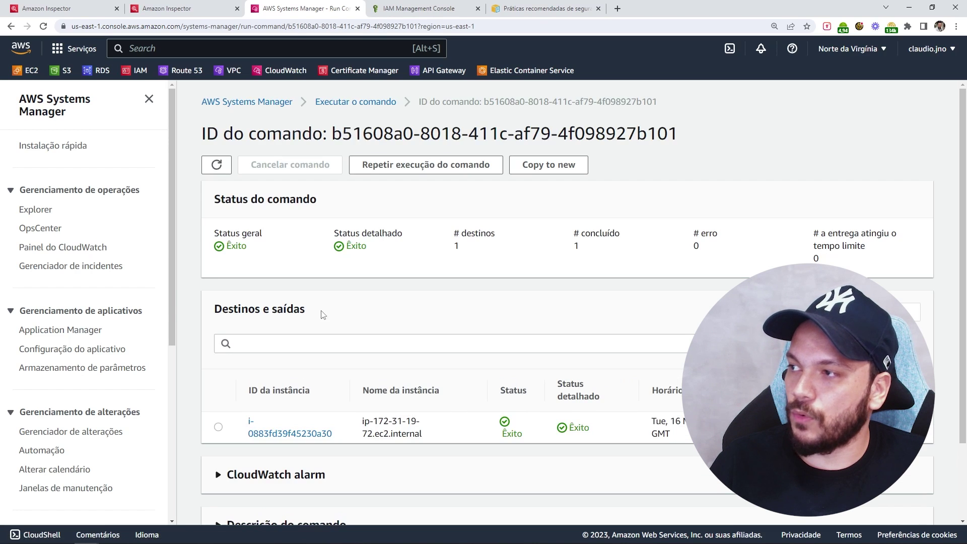
drag(343, 439, 241, 427)
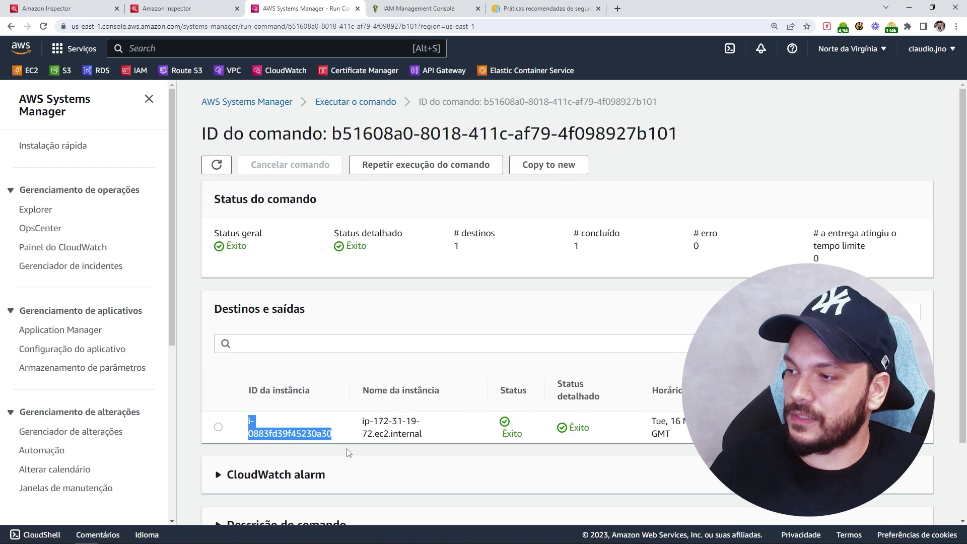
click(334, 447)
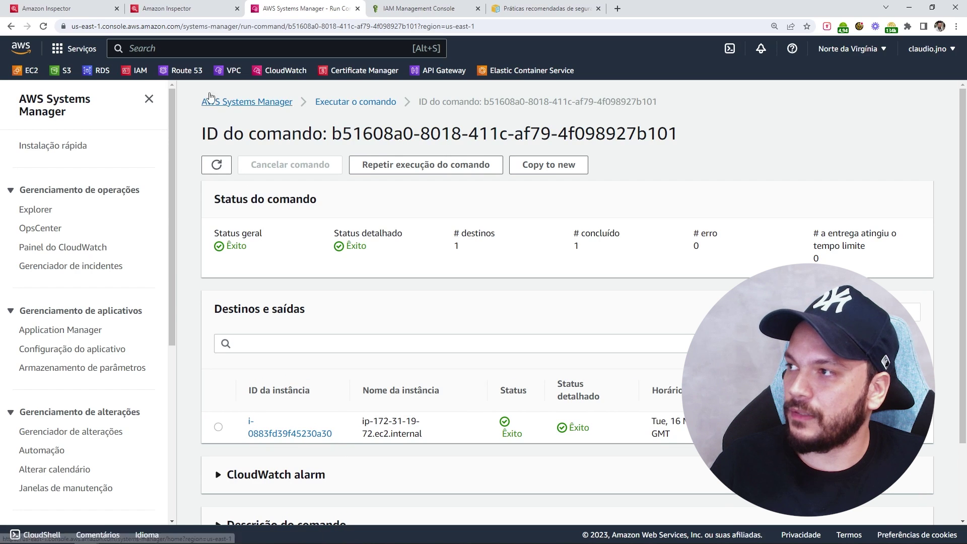
Check the live instance's ID in the running EC2 instances against the command's target, and return to the command details.
click(25, 70)
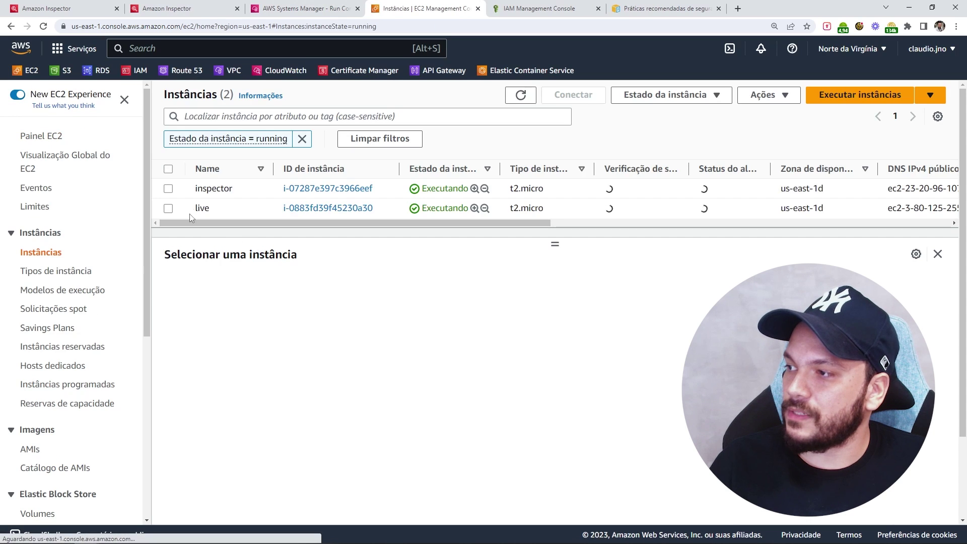
click(290, 215)
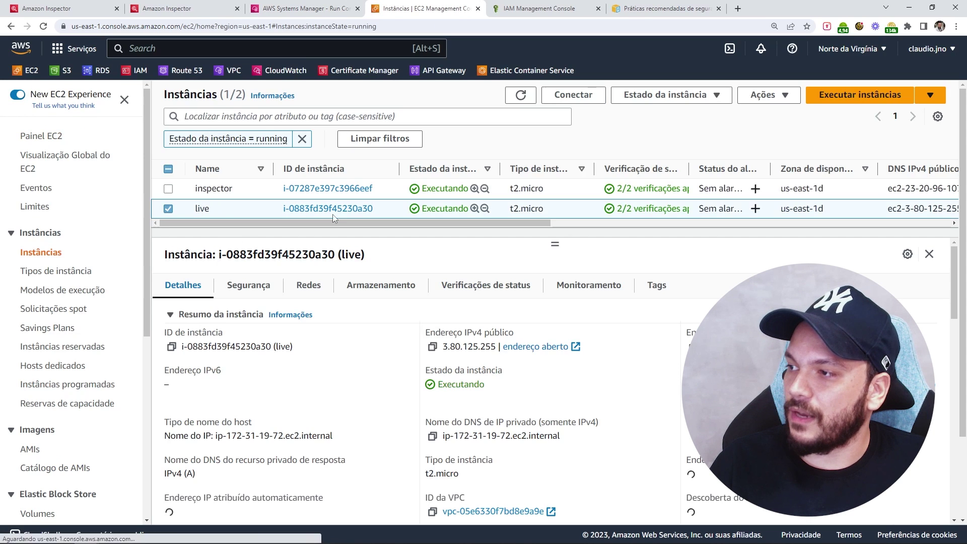
drag(377, 214, 353, 211)
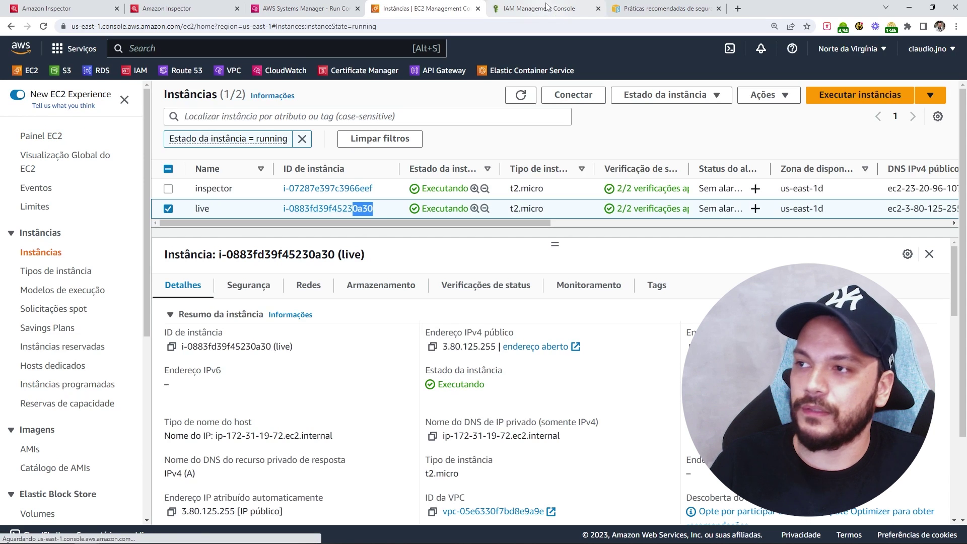
click(362, 9)
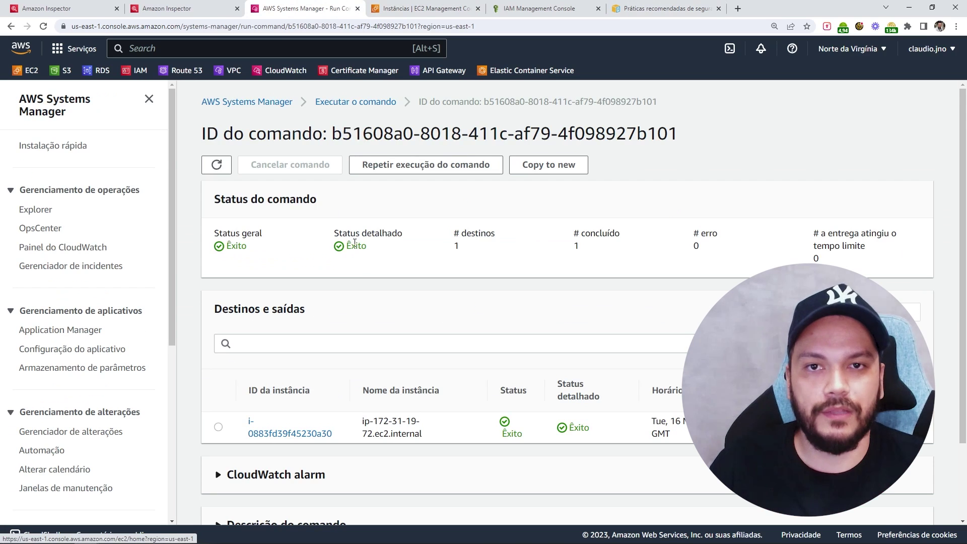
Return to Inspector, dismiss the success notice and start an assessment template named live-sec with live as its target.
click(182, 8)
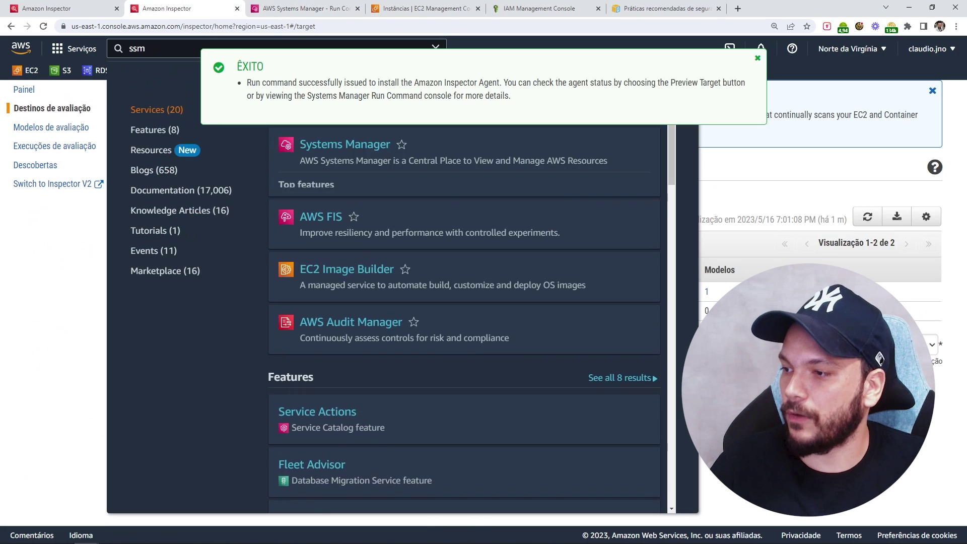
click(645, 315)
click(757, 58)
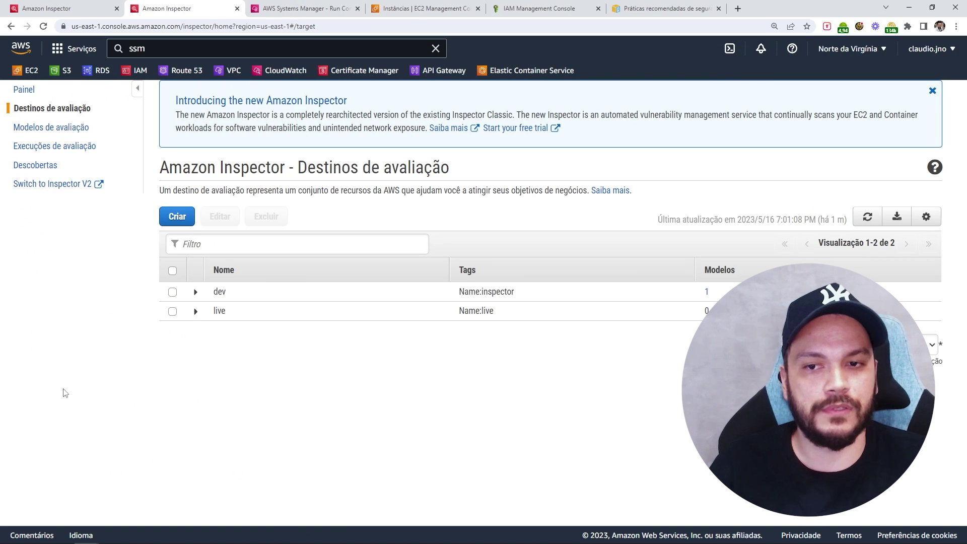
click(38, 129)
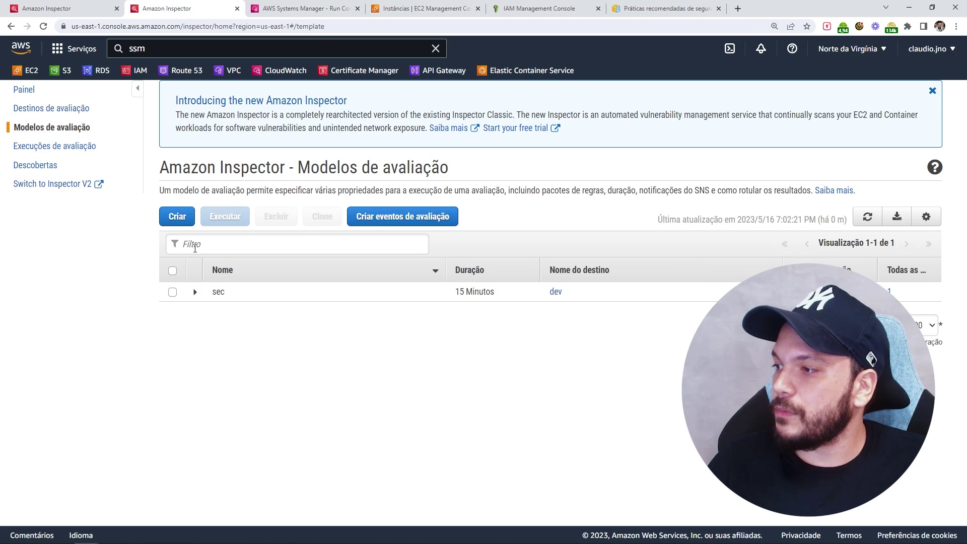
click(178, 221)
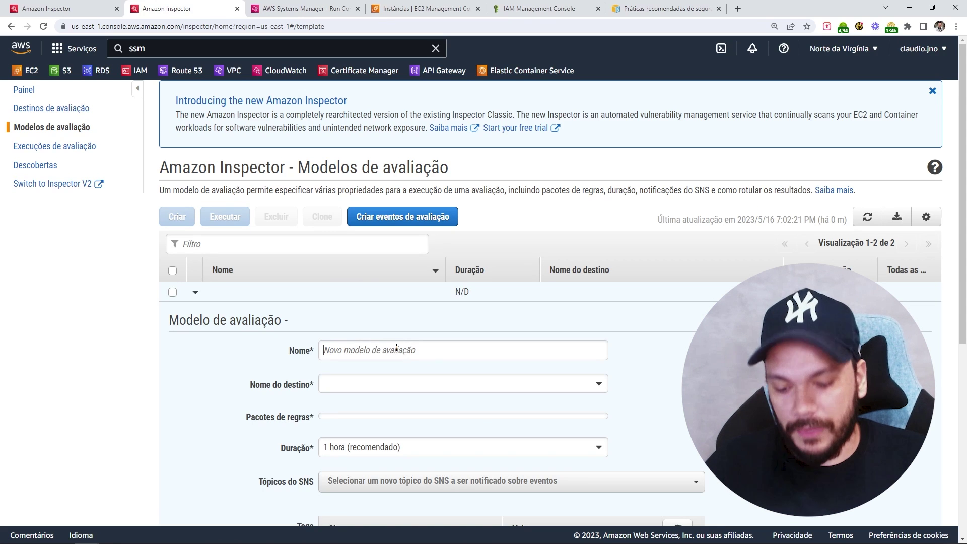
text(live-sec)
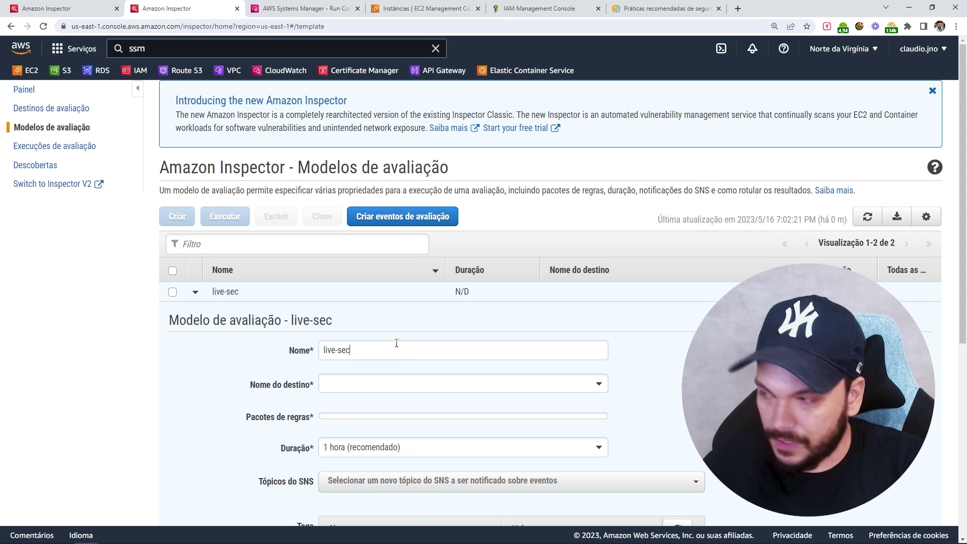
click(345, 386)
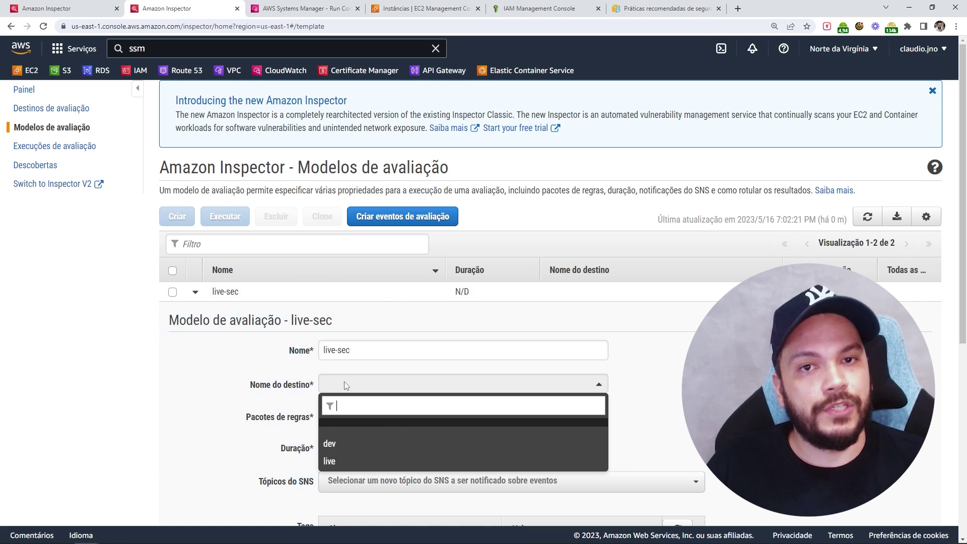
click(333, 462)
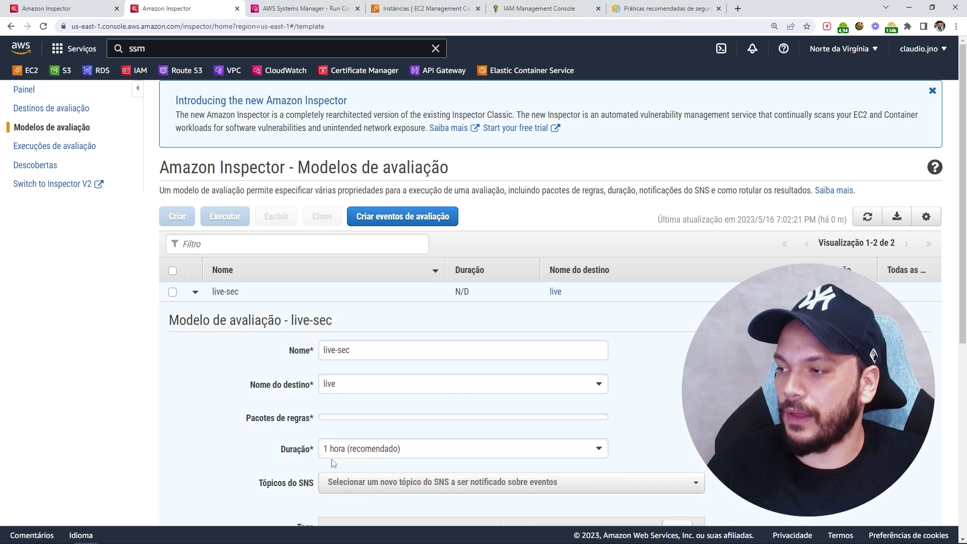
Add the Network Reachability-1.1 rules package to the live-sec template.
scroll(233, 401, down, 2)
drag(245, 317, 314, 317)
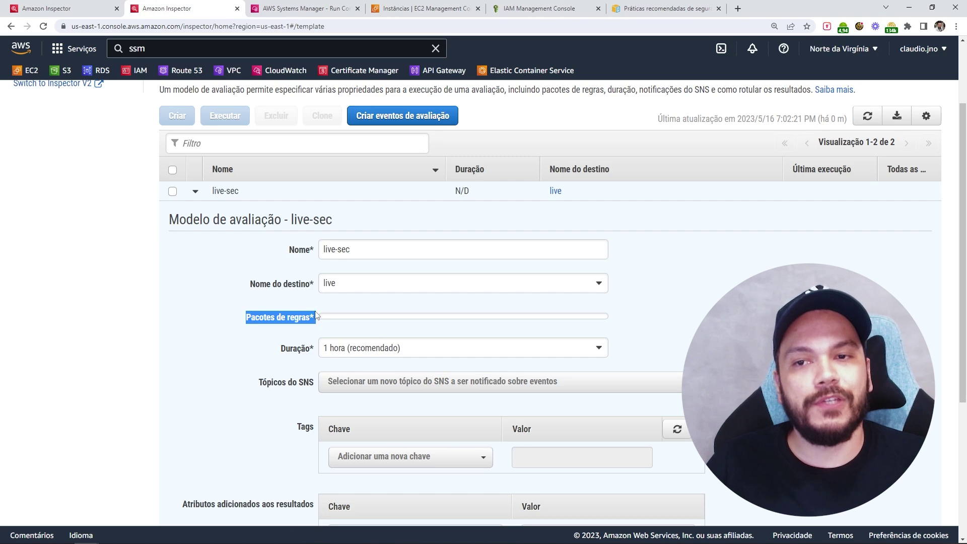
click(349, 319)
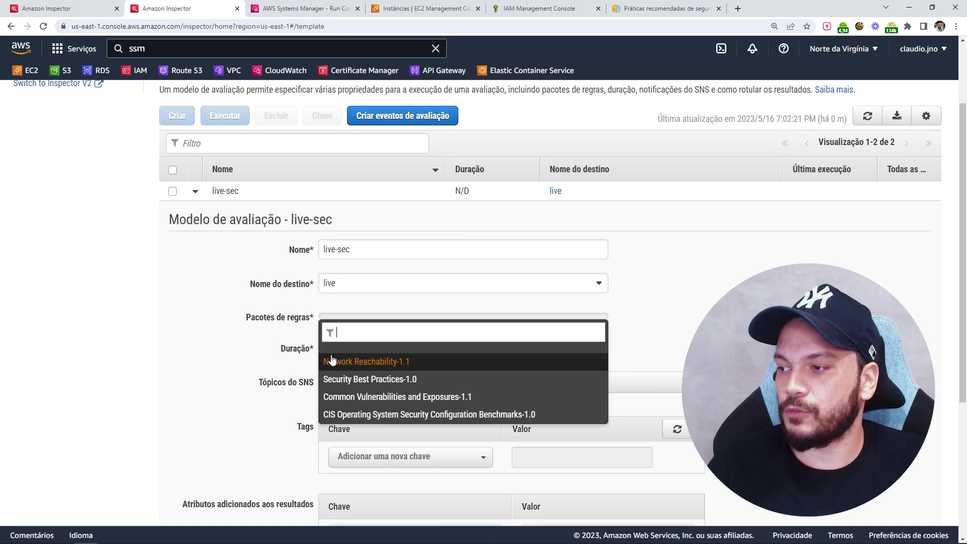
click(383, 362)
Review the duration and rules package choices, then remove the Network Reachability-1.1 package and add it again.
click(380, 374)
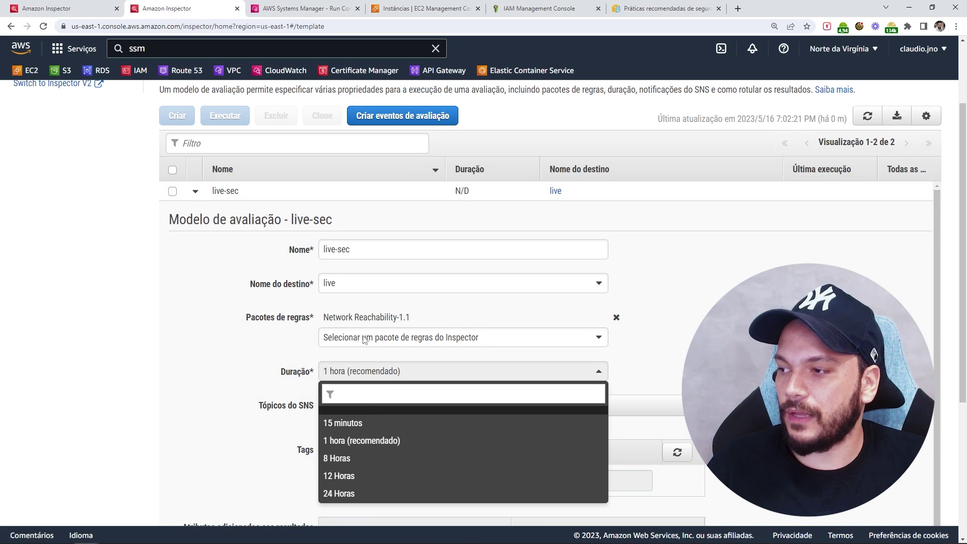
click(363, 342)
drag(327, 314, 324, 338)
click(388, 342)
click(358, 390)
click(616, 338)
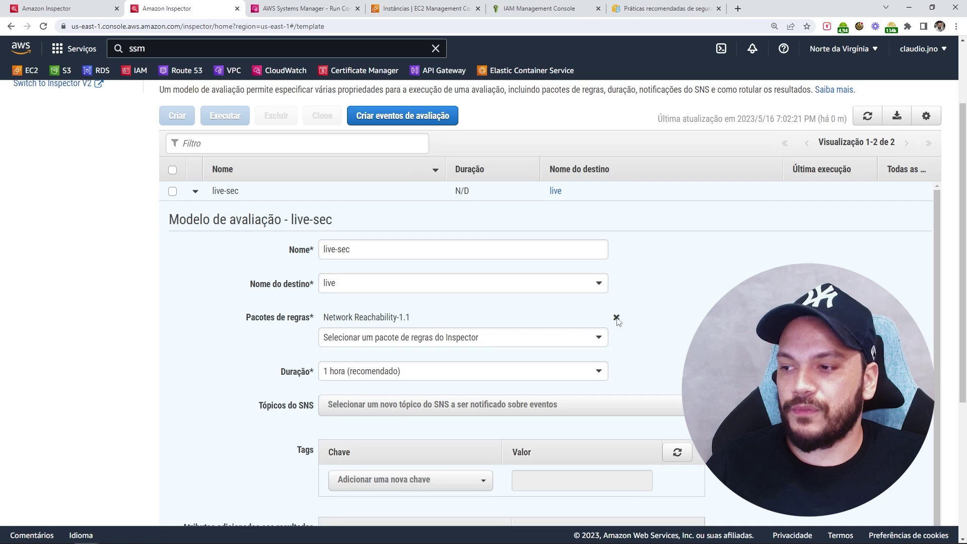
click(615, 317)
click(432, 316)
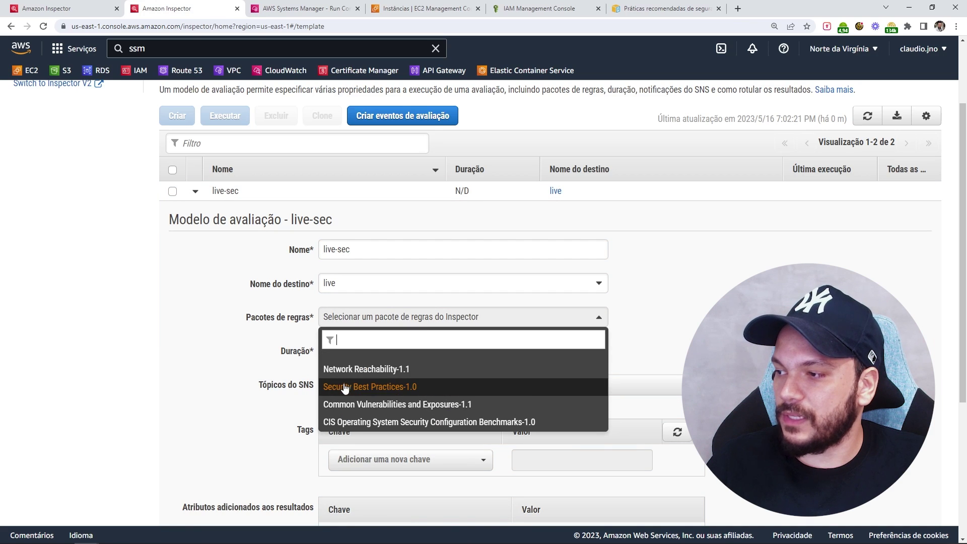
click(366, 376)
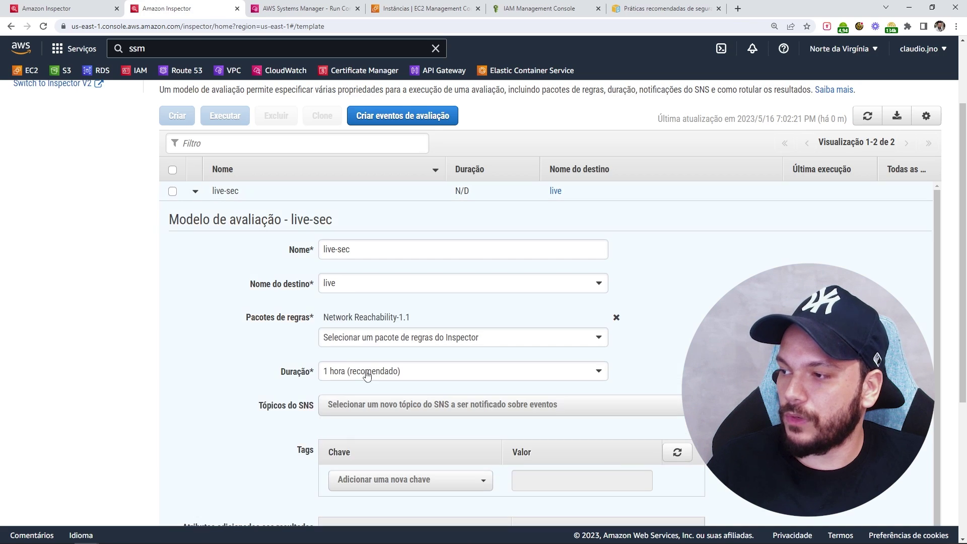
Set the template's assessment duration to 15 minutes and leave the SNS topic unselected.
drag(278, 375, 316, 373)
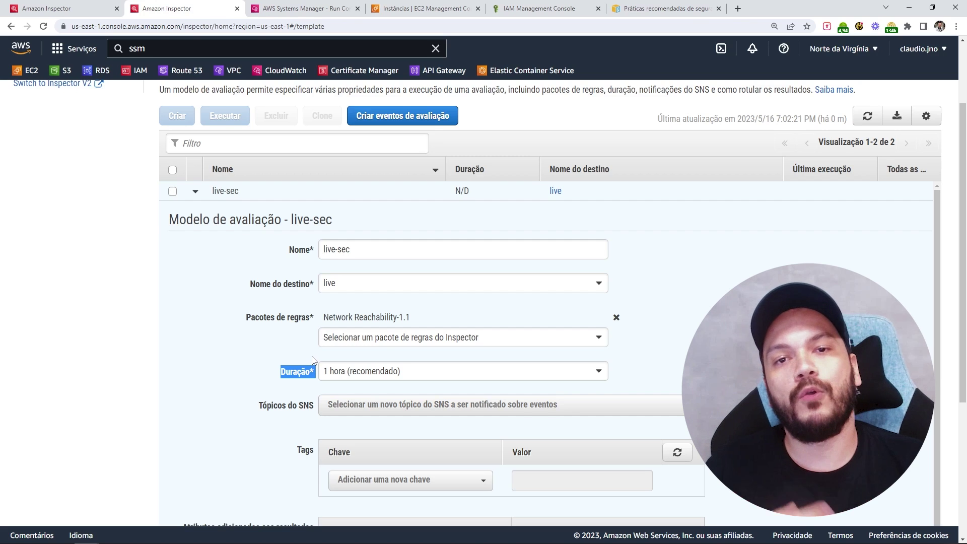
click(356, 373)
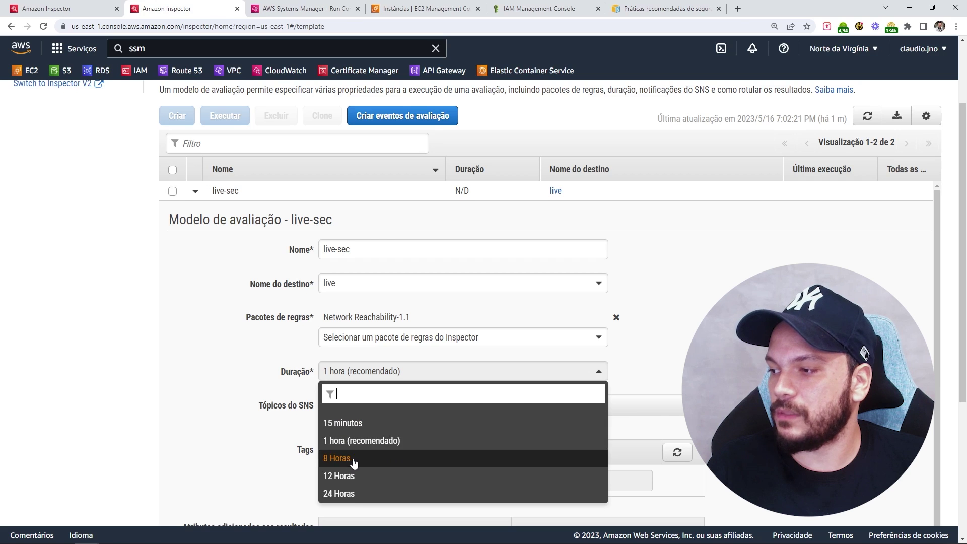
click(360, 425)
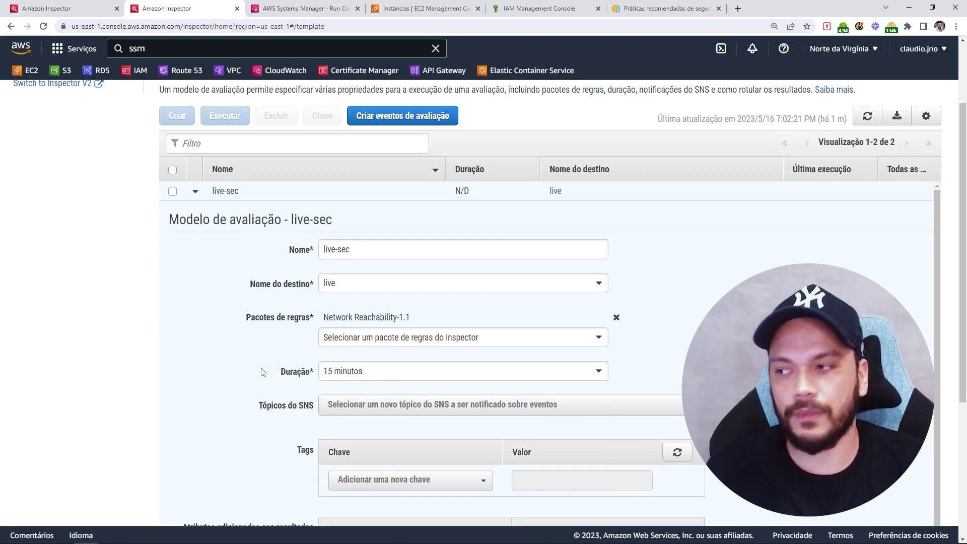
click(335, 407)
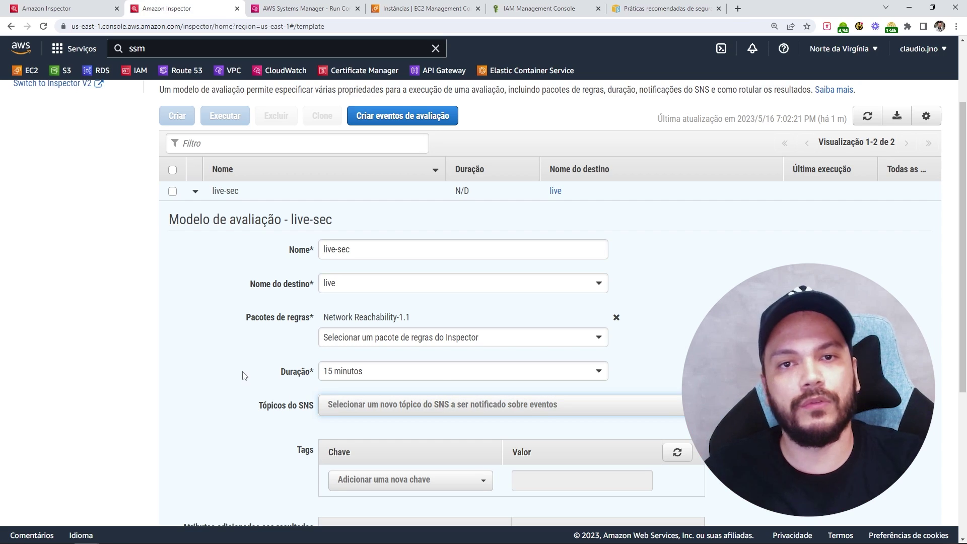
Review the template's assessment schedule and create the live-sec template with recurring runs every 7 days.
scroll(444, 389, down, 4)
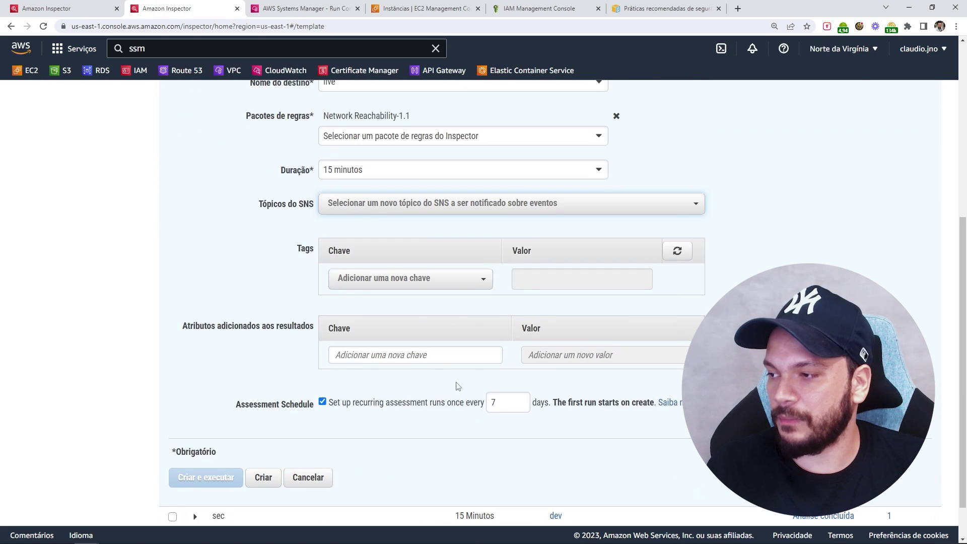
drag(235, 409, 315, 409)
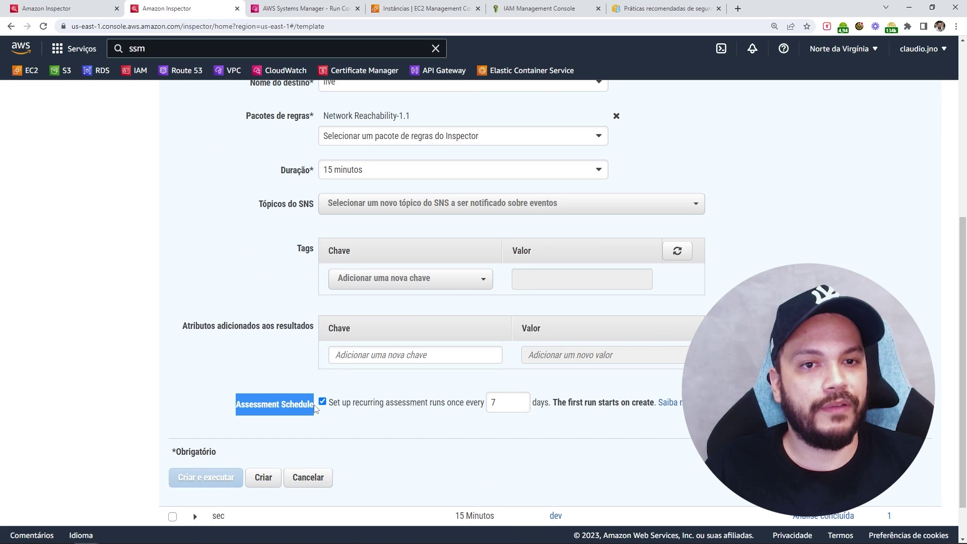
drag(393, 401, 456, 412)
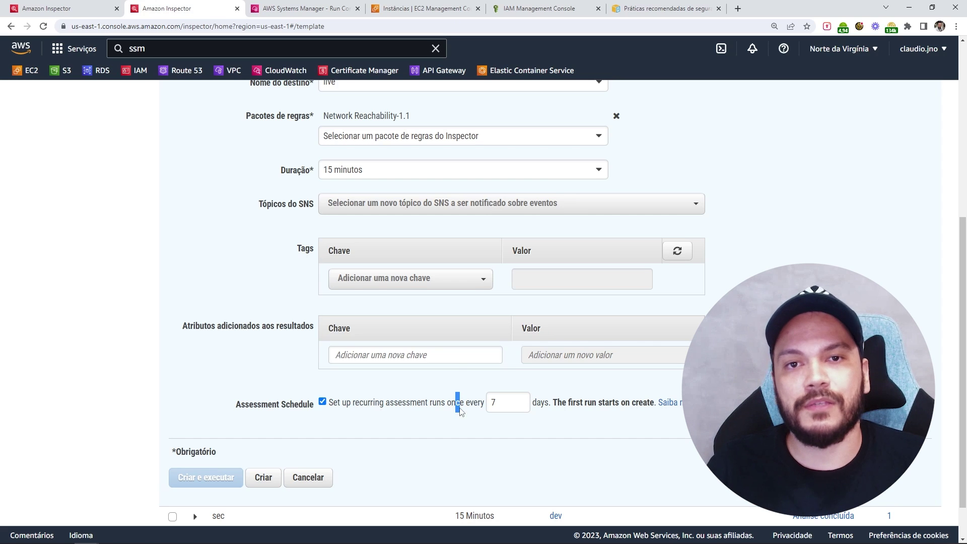
double_click(499, 411)
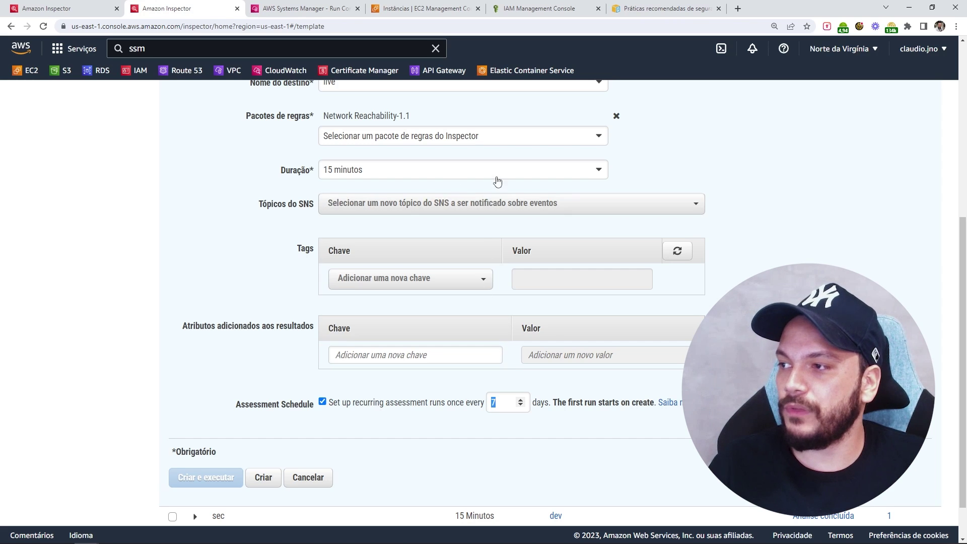
drag(410, 116, 325, 111)
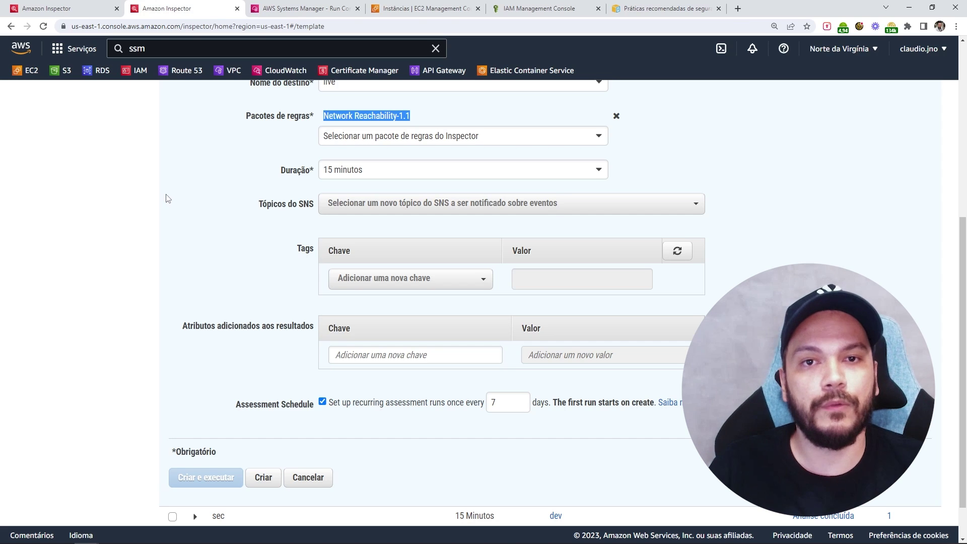
scroll(168, 198, down, 1)
click(264, 431)
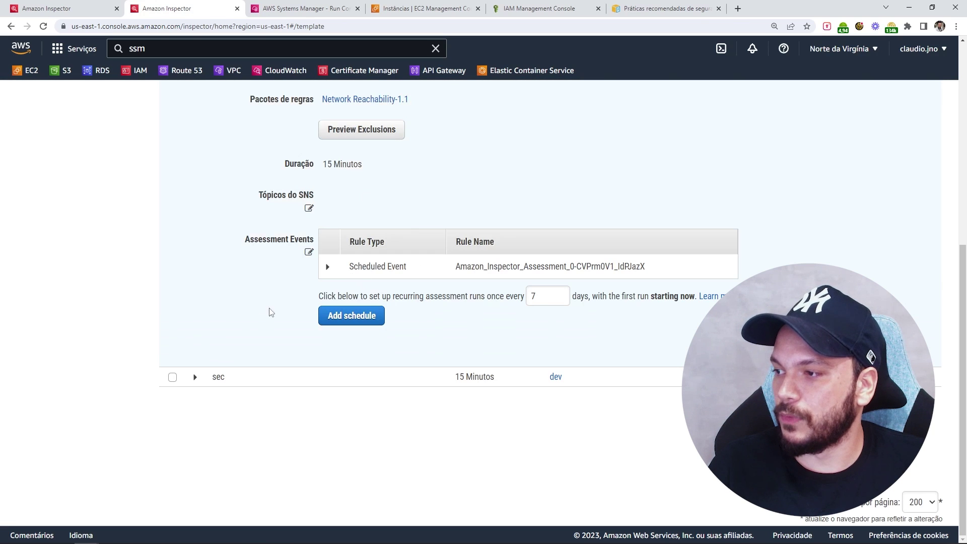
Collapse the live-sec details, select the template in the list and run its assessment.
scroll(267, 314, up, 7)
click(195, 292)
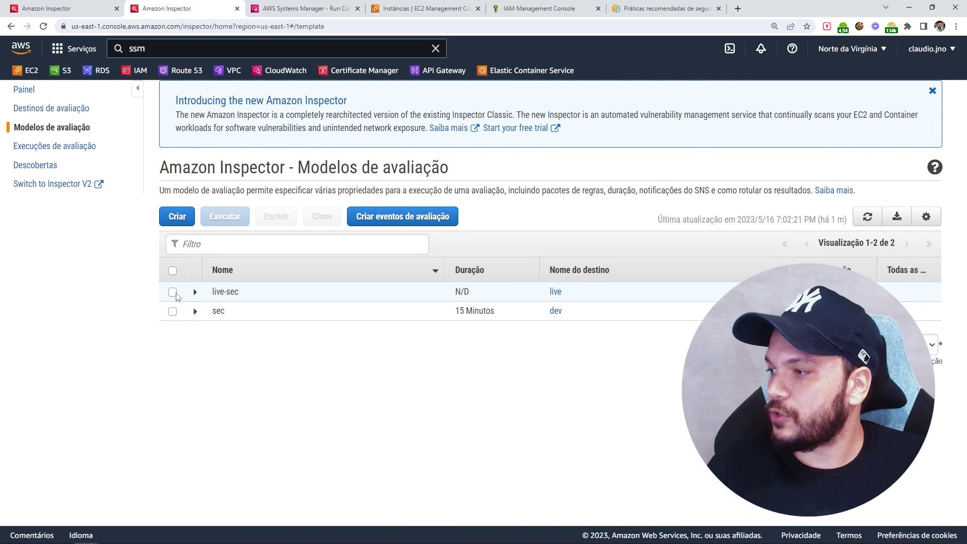
click(172, 292)
click(225, 217)
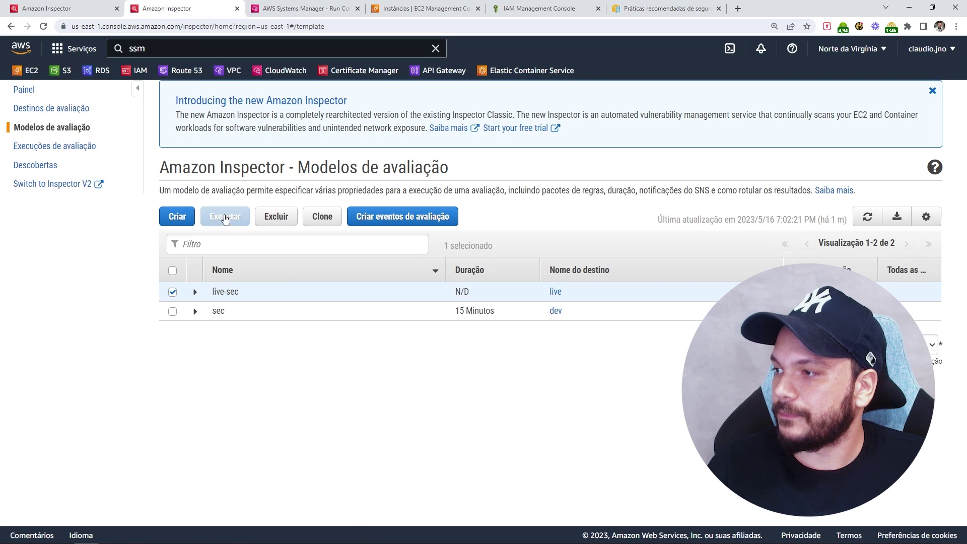
drag(246, 83, 332, 83)
click(367, 302)
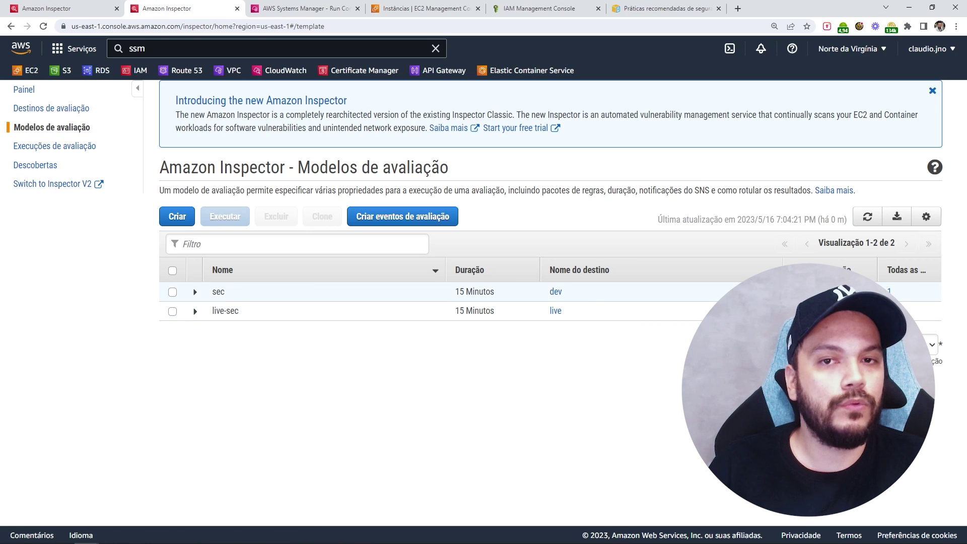
Examine the live-sec template's details and preview its exclusions, closing the preview and collapsing the template.
click(195, 311)
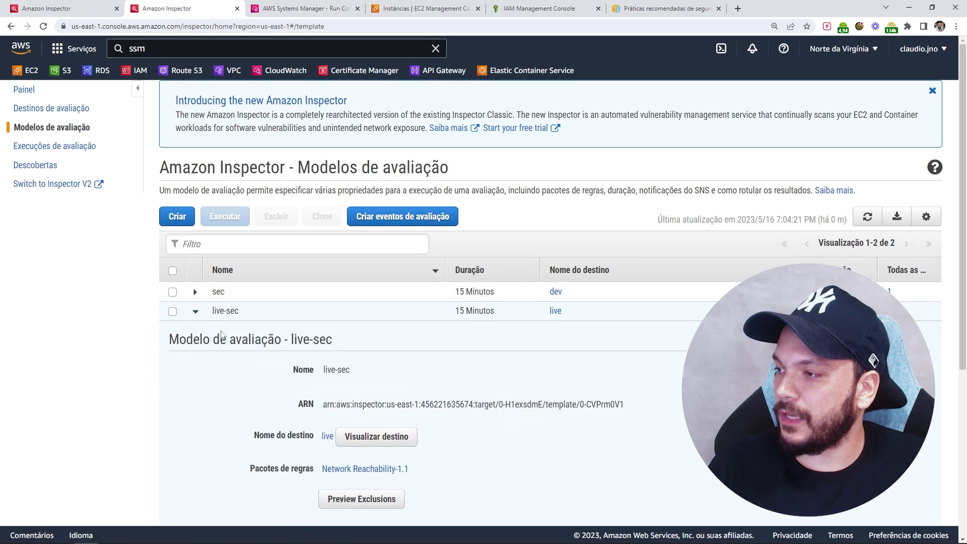
scroll(219, 334, down, 5)
scroll(291, 265, up, 1)
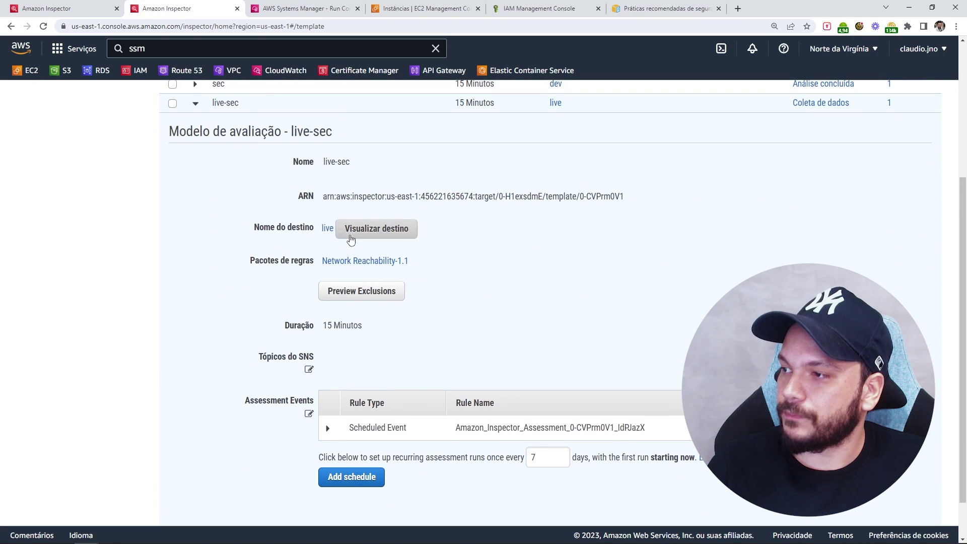
click(347, 296)
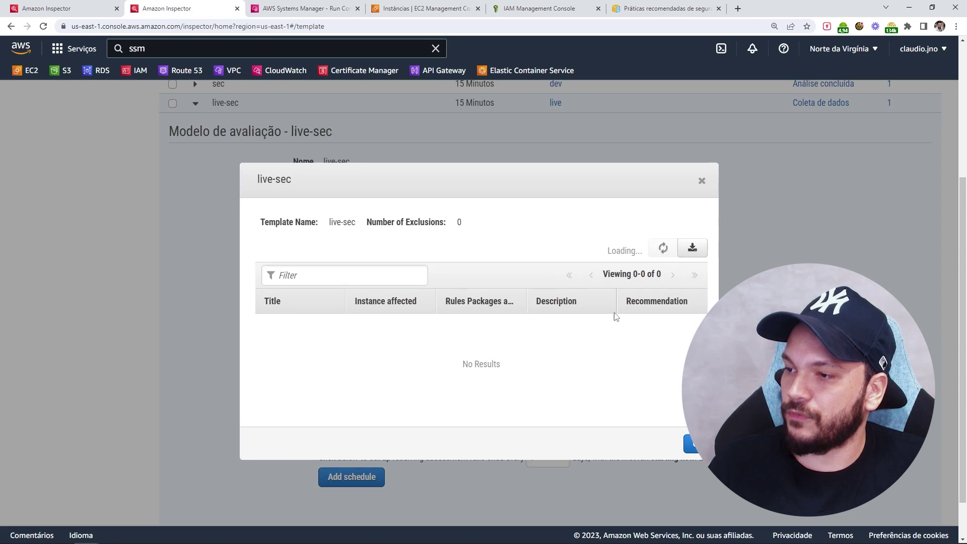
drag(270, 322, 319, 324)
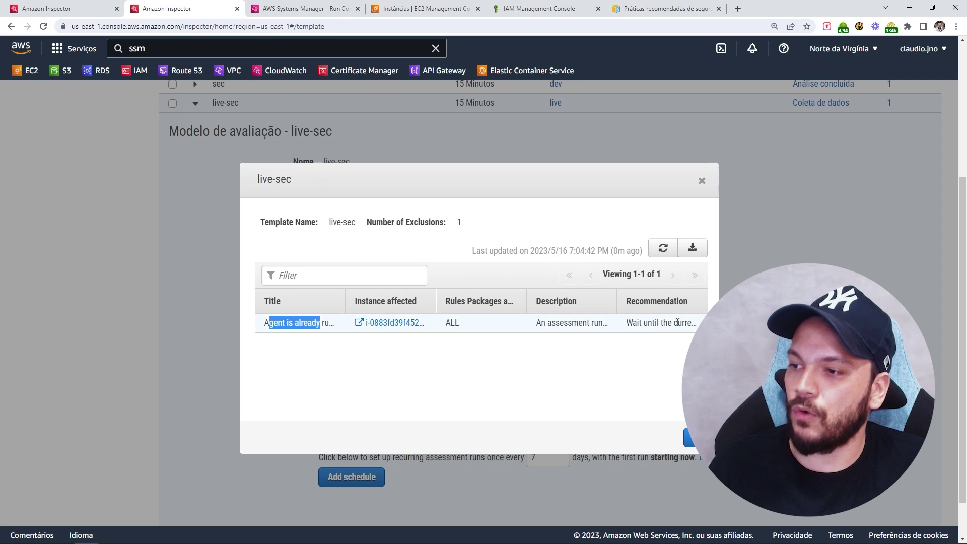
click(702, 180)
click(196, 106)
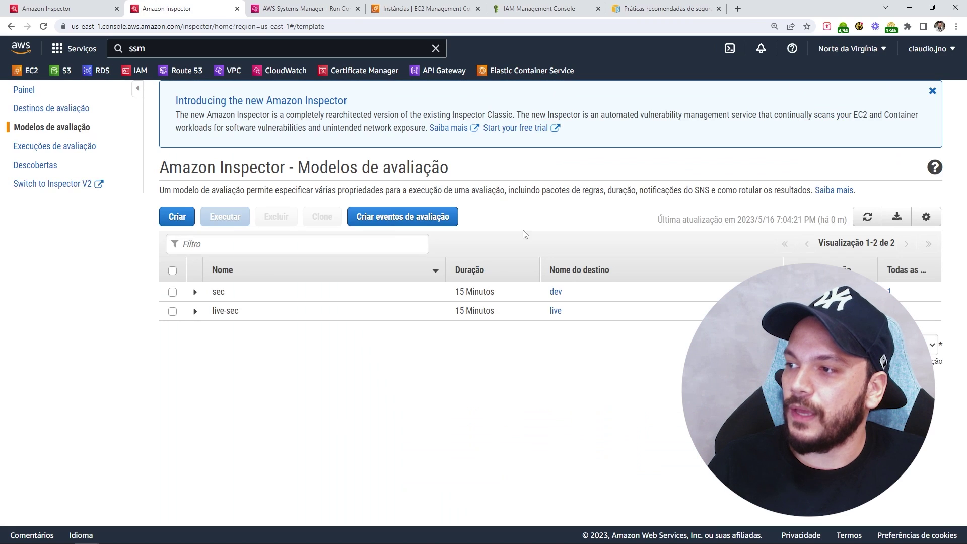
Refresh the assessment template list and check the duration and last run status of live-sec and sec.
click(867, 217)
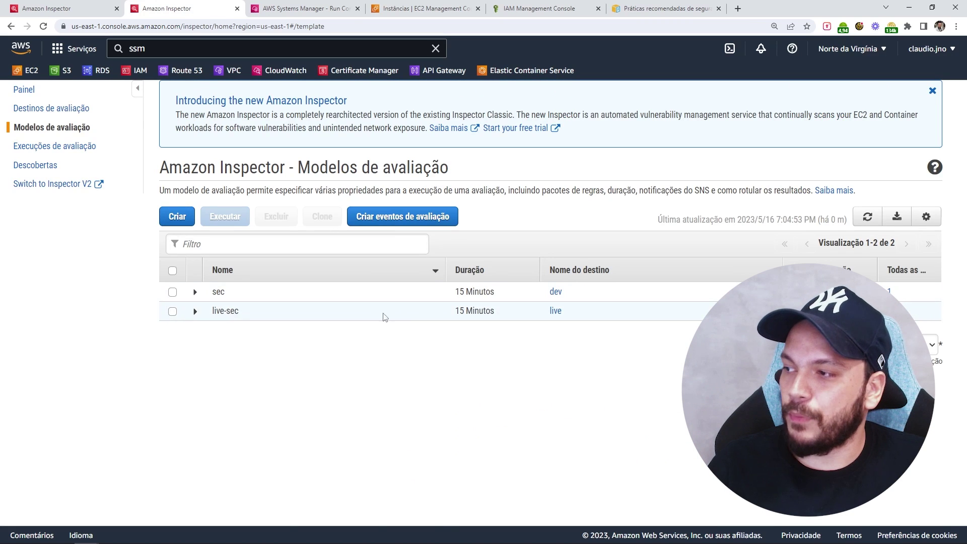
drag(506, 316, 456, 311)
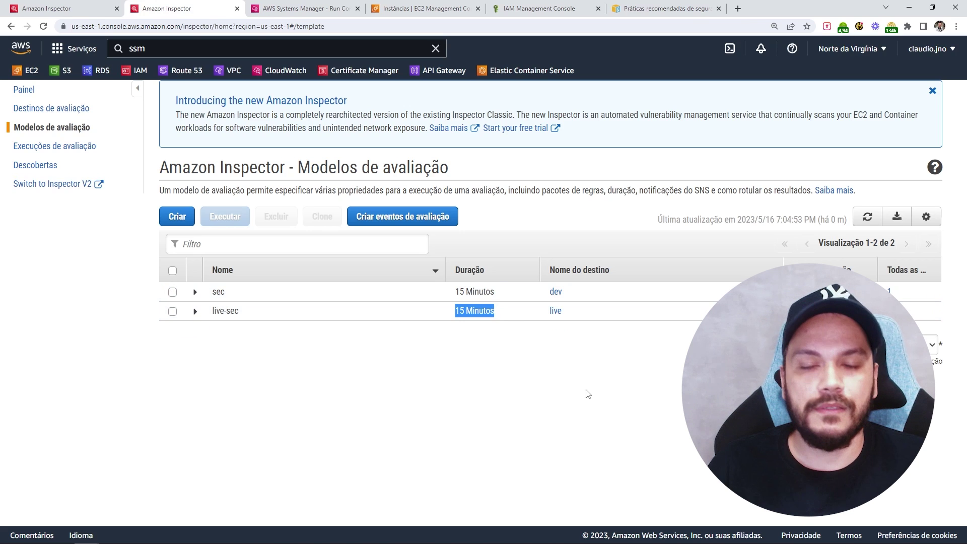
click(492, 316)
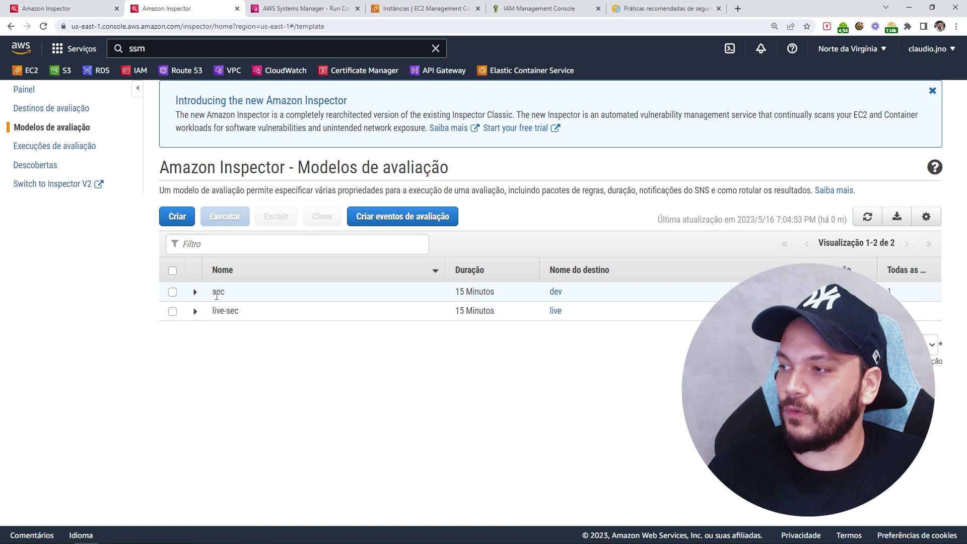
drag(216, 294, 235, 297)
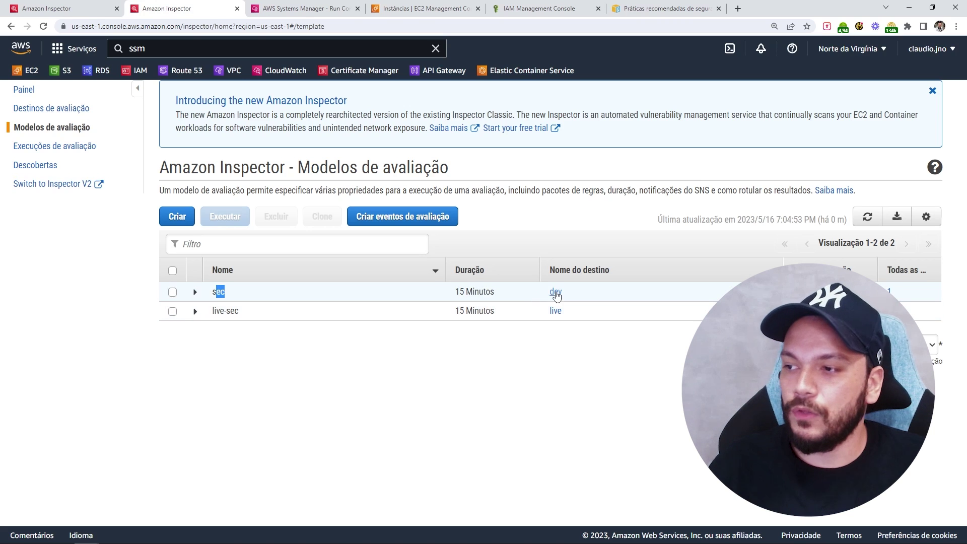
click(867, 217)
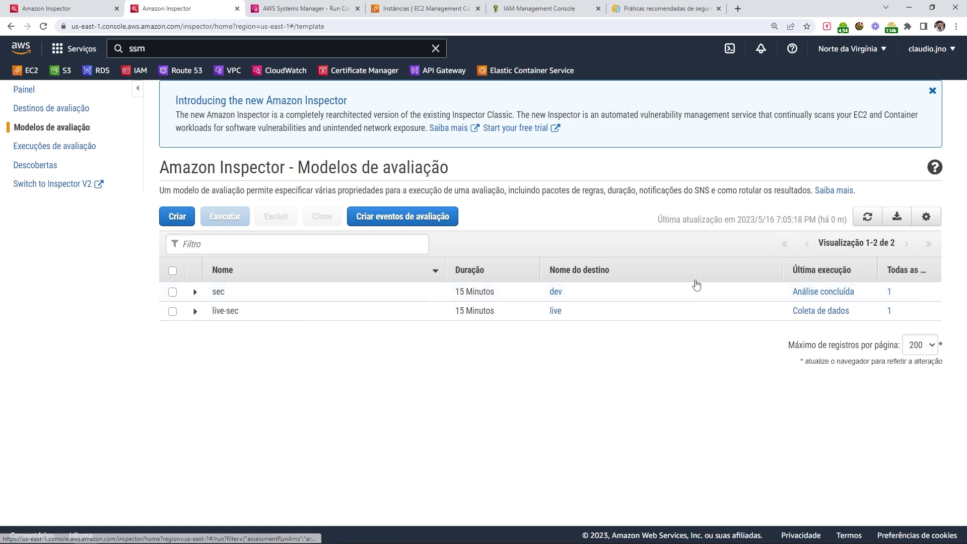
Open the last run of the sec template and generate its findings report (Relatório dos resultados) in PDF format.
click(822, 292)
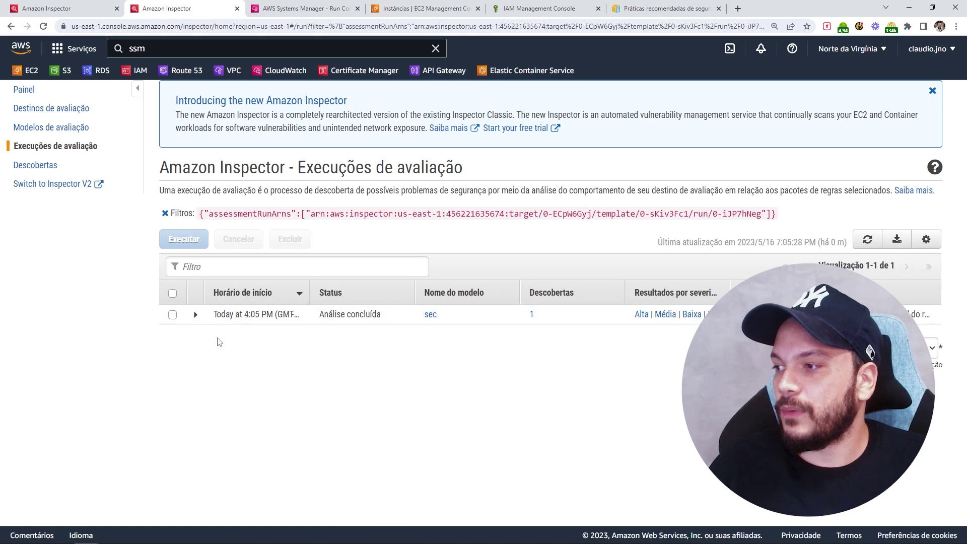
drag(203, 214, 739, 217)
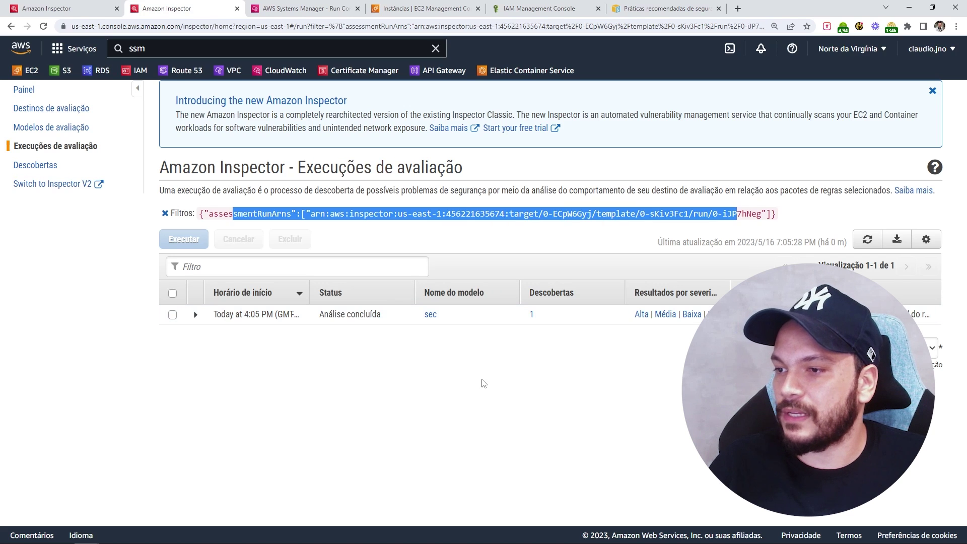
click(196, 343)
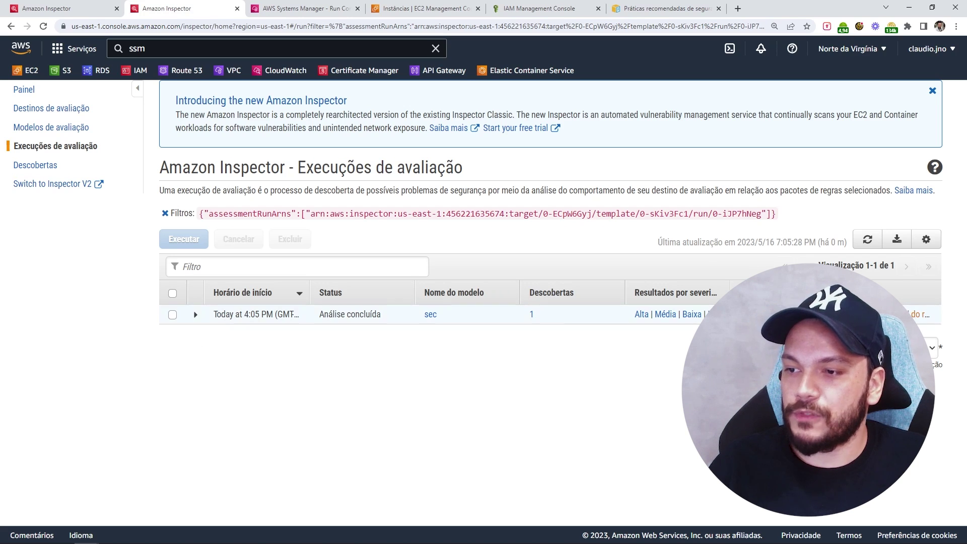
click(816, 314)
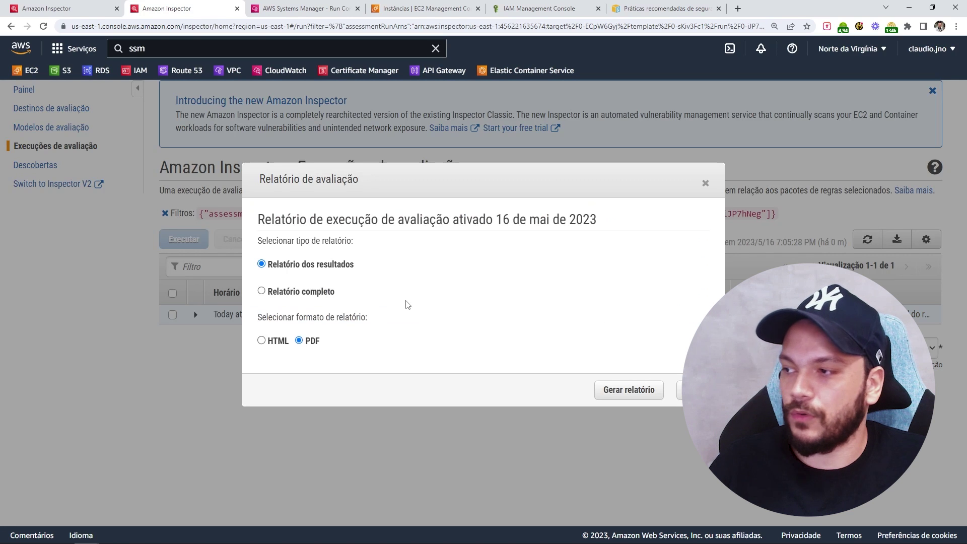
drag(280, 265, 354, 265)
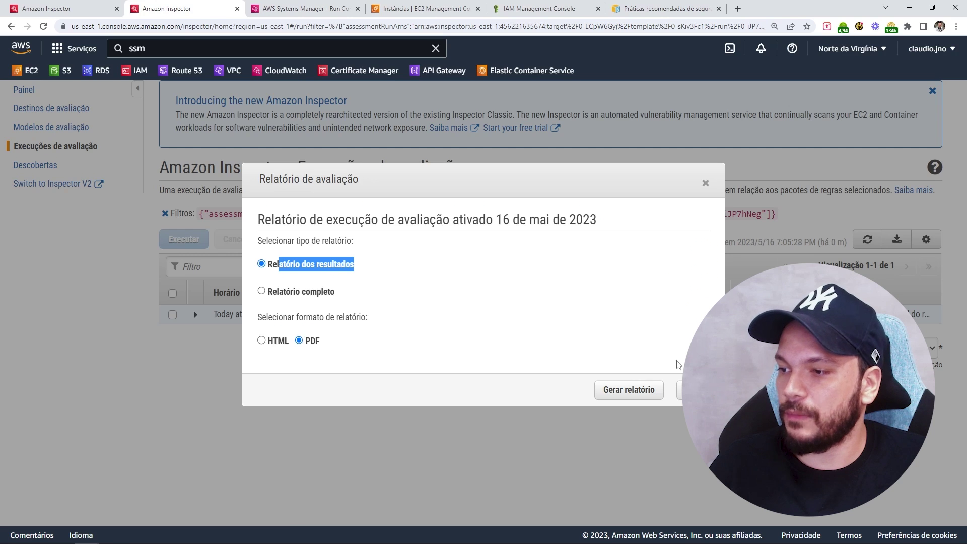
click(630, 390)
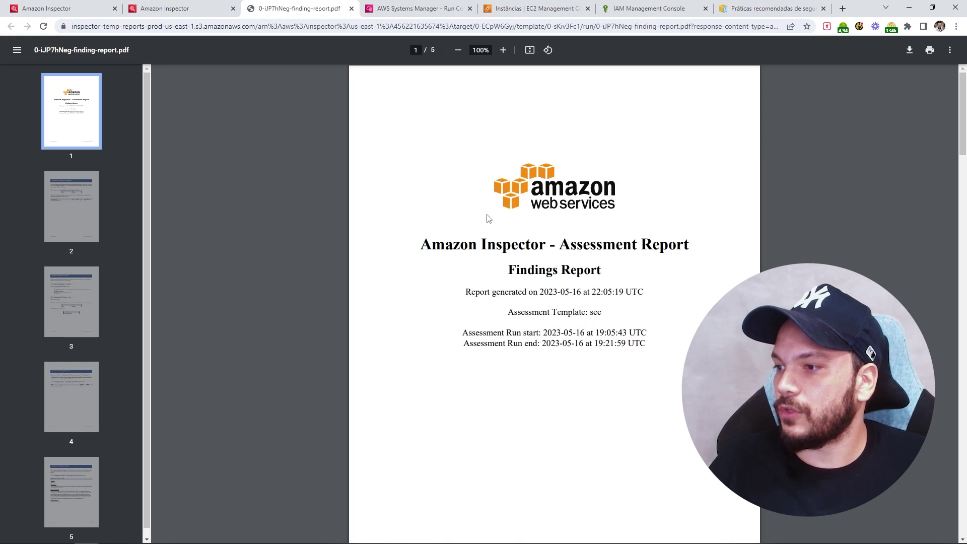
Read the findings report's cover page and Executive Summary, examining the target's EC2 tags and the assessed rules package's distribution of findings by severity.
drag(429, 246, 697, 246)
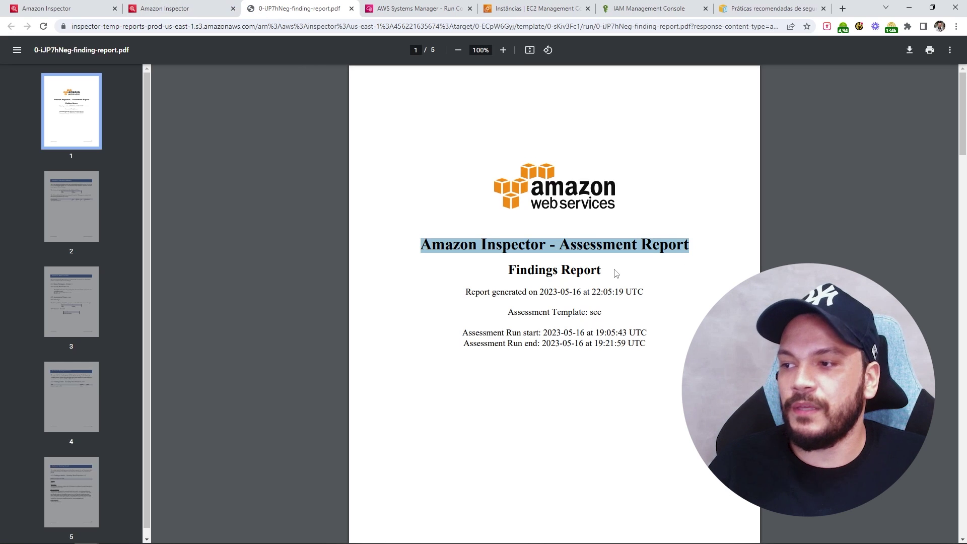
scroll(620, 275, down, 8)
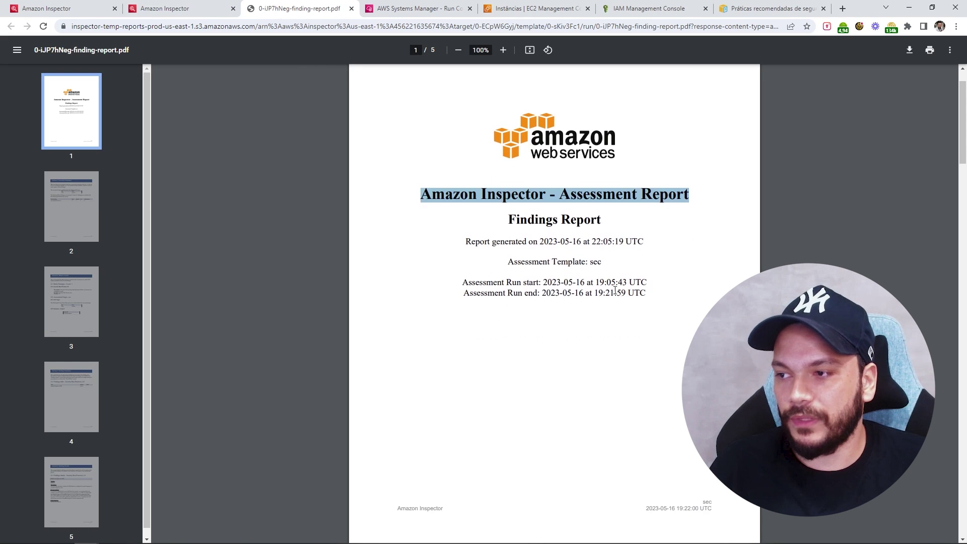
scroll(588, 351, down, 2)
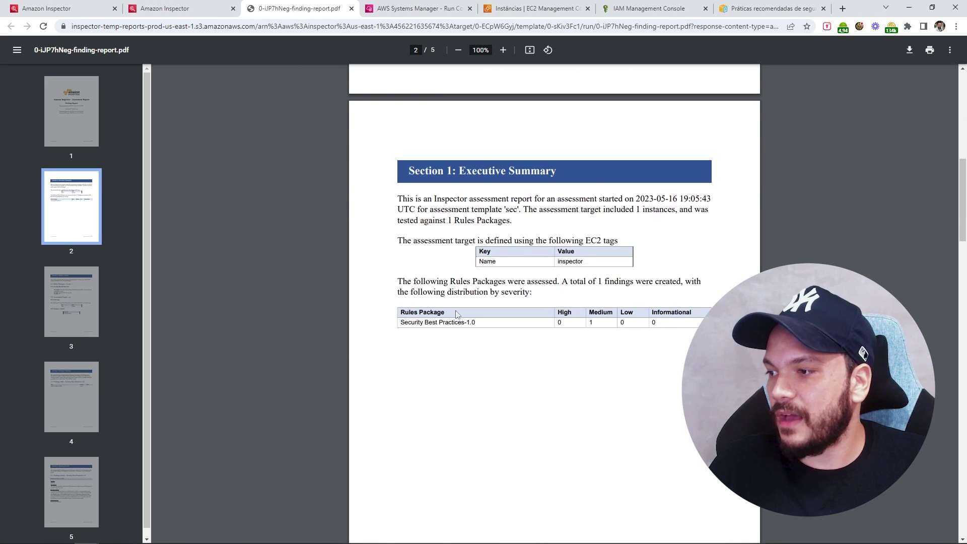
ctrl+scroll(506, 323, up, 2)
ctrl+scroll(506, 323, up, 1)
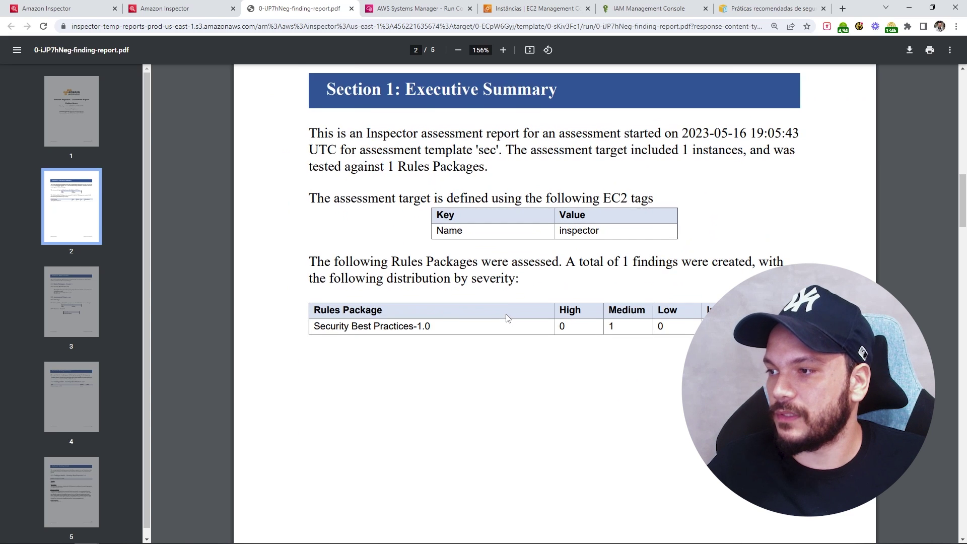
drag(654, 199, 536, 199)
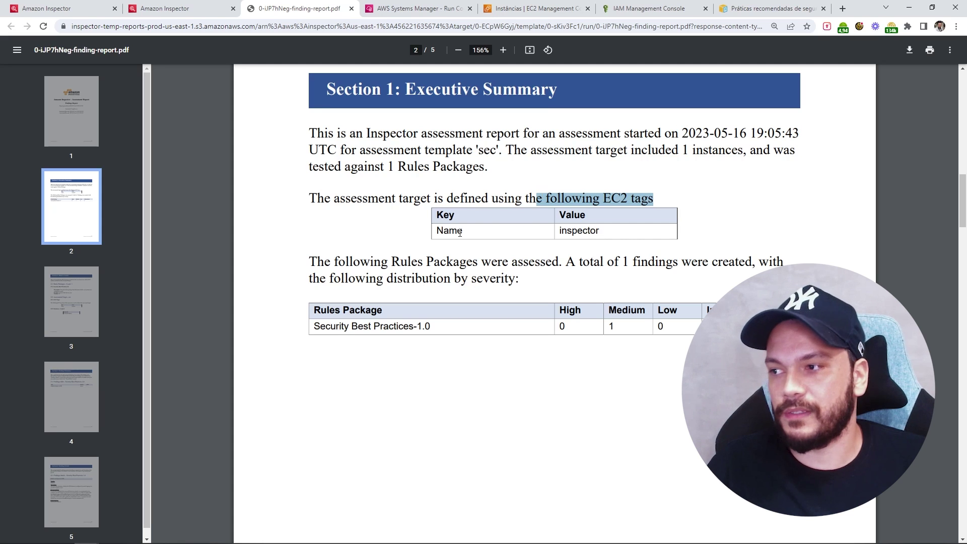
drag(459, 233, 438, 232)
drag(609, 228, 540, 230)
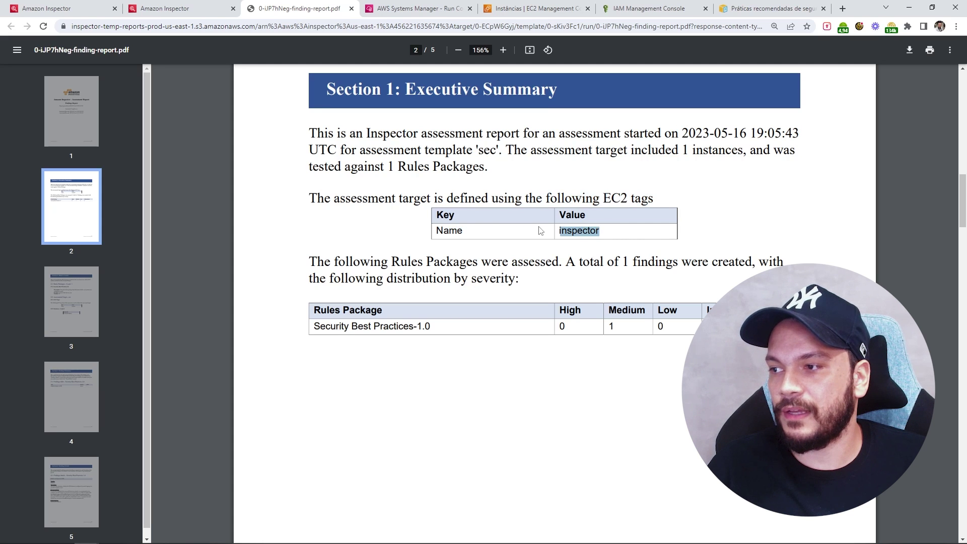
double_click(452, 229)
double_click(568, 231)
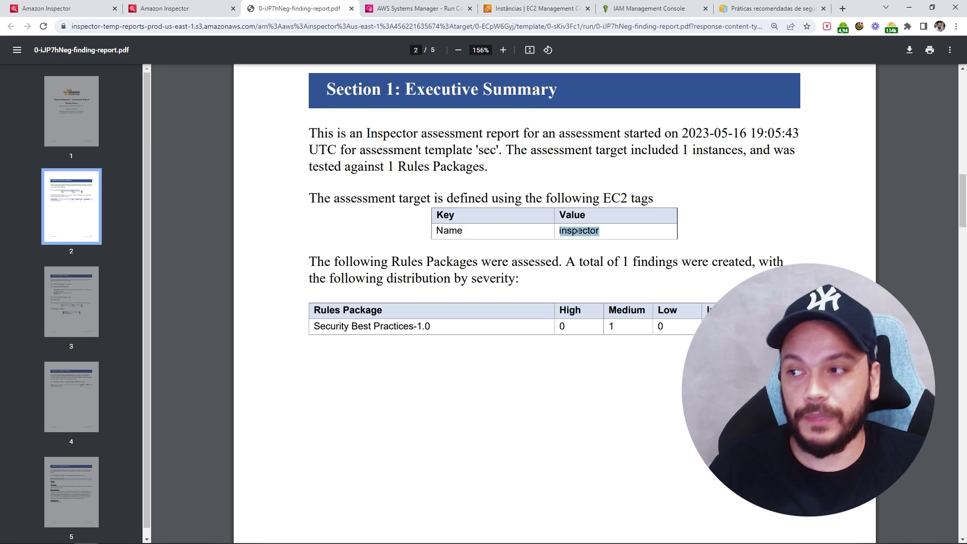
drag(319, 330, 416, 330)
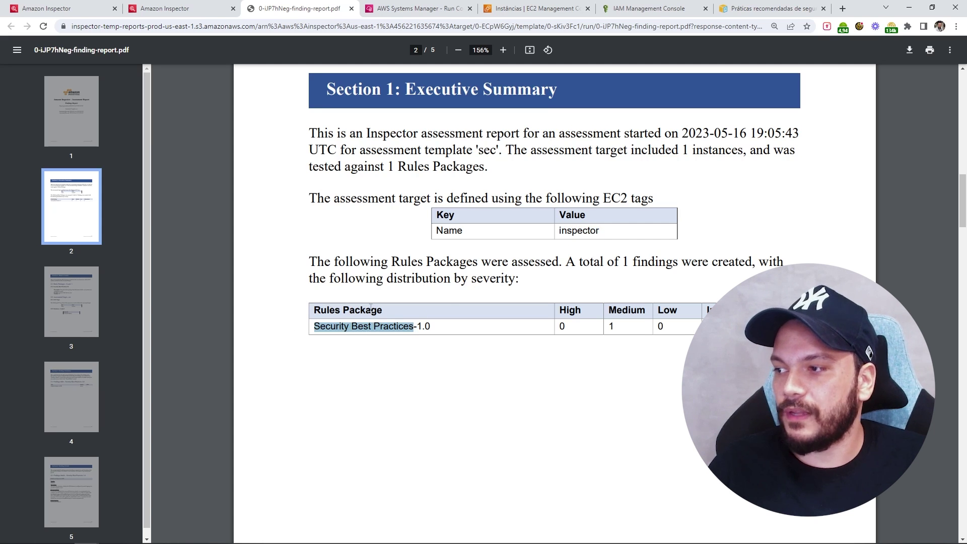
double_click(611, 327)
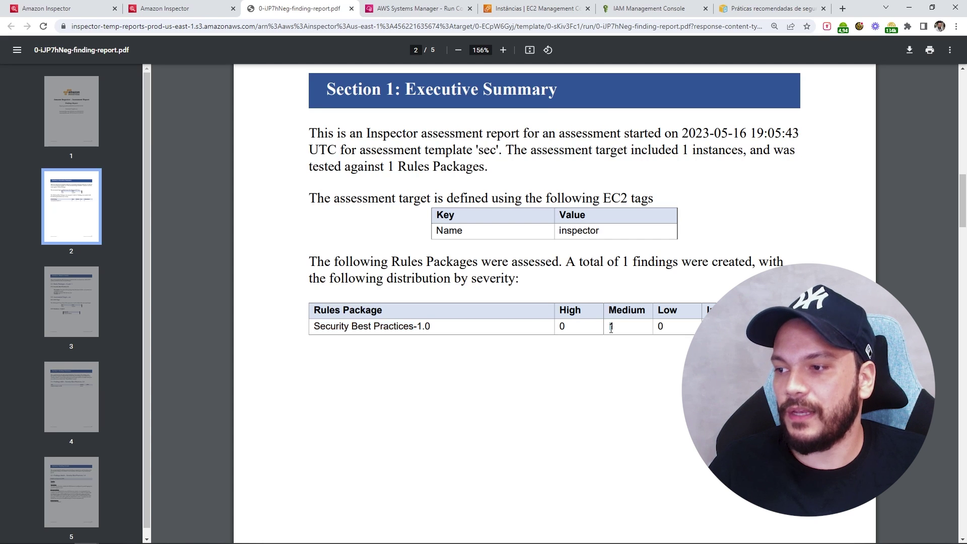